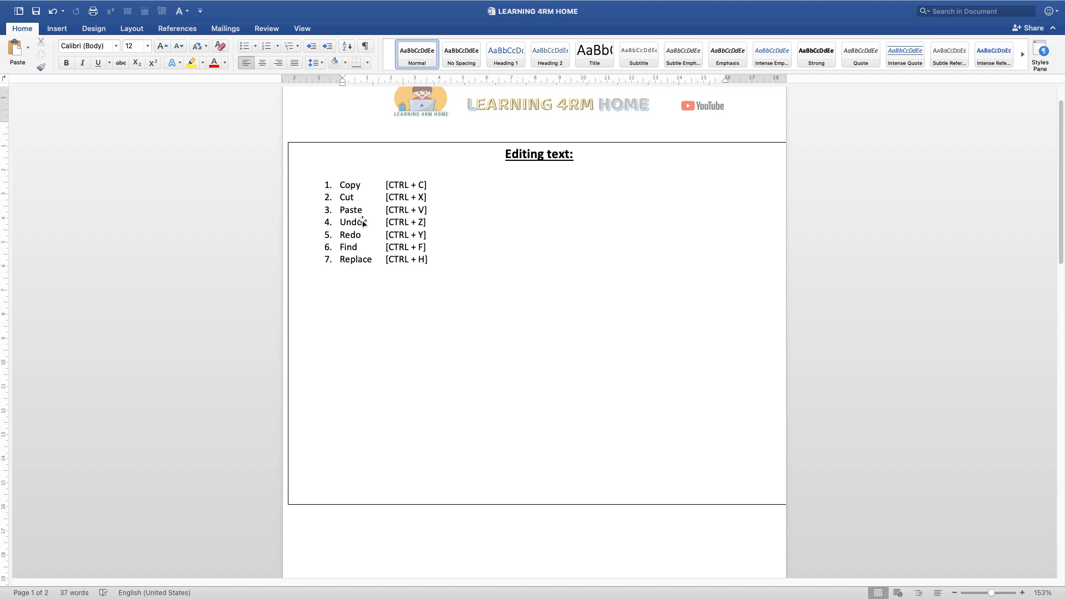
- Start a new unnumbered line below the "Replace [CTRL + H]" item, ending the numbered list
left_click(422, 289)
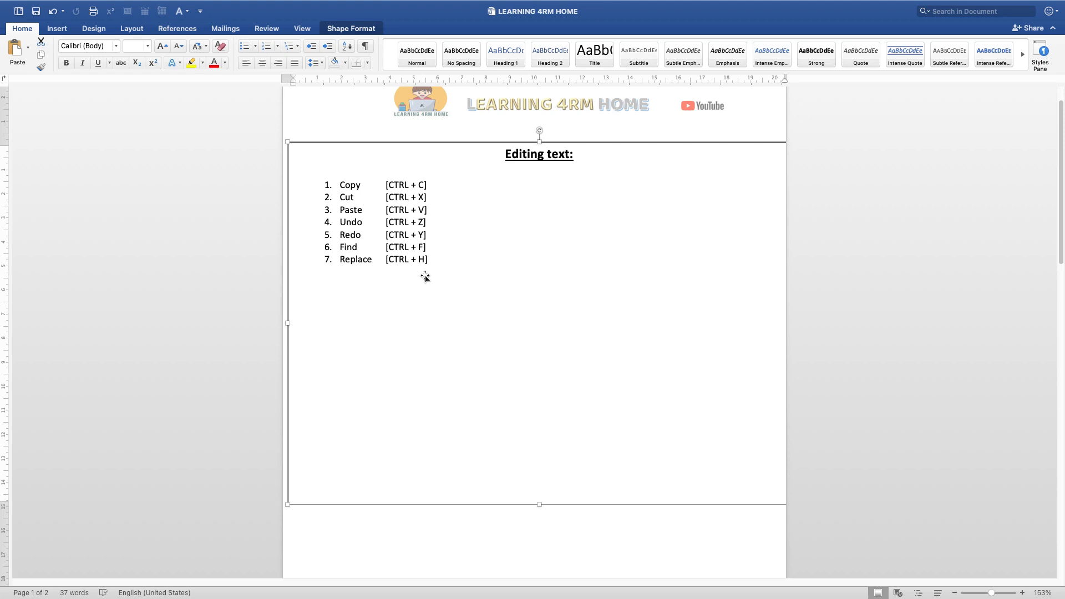
double_click(438, 259)
left_click(438, 259)
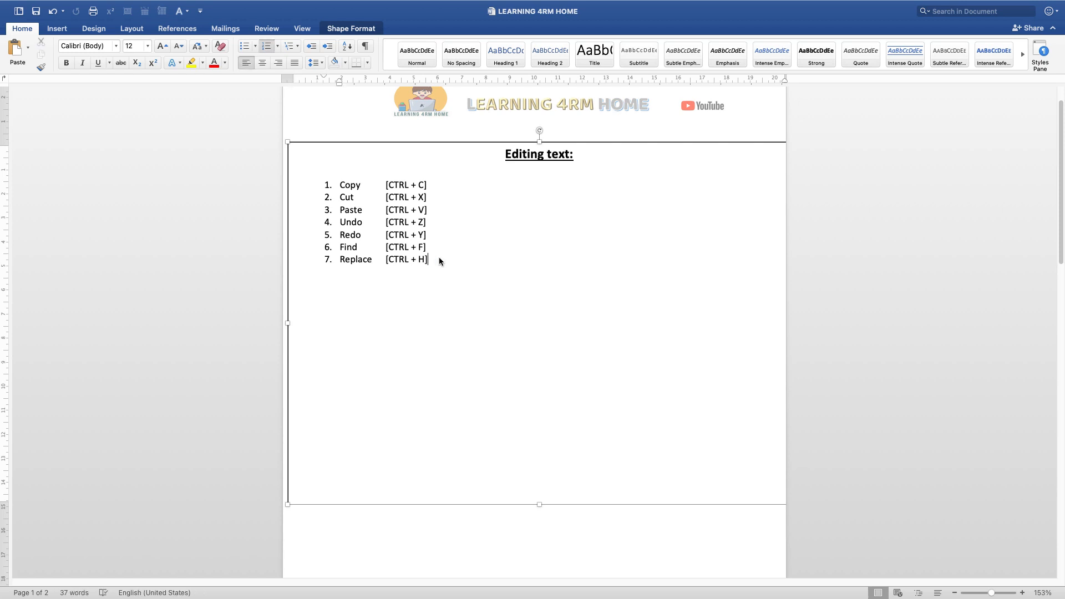
key("Return")
key("Return")
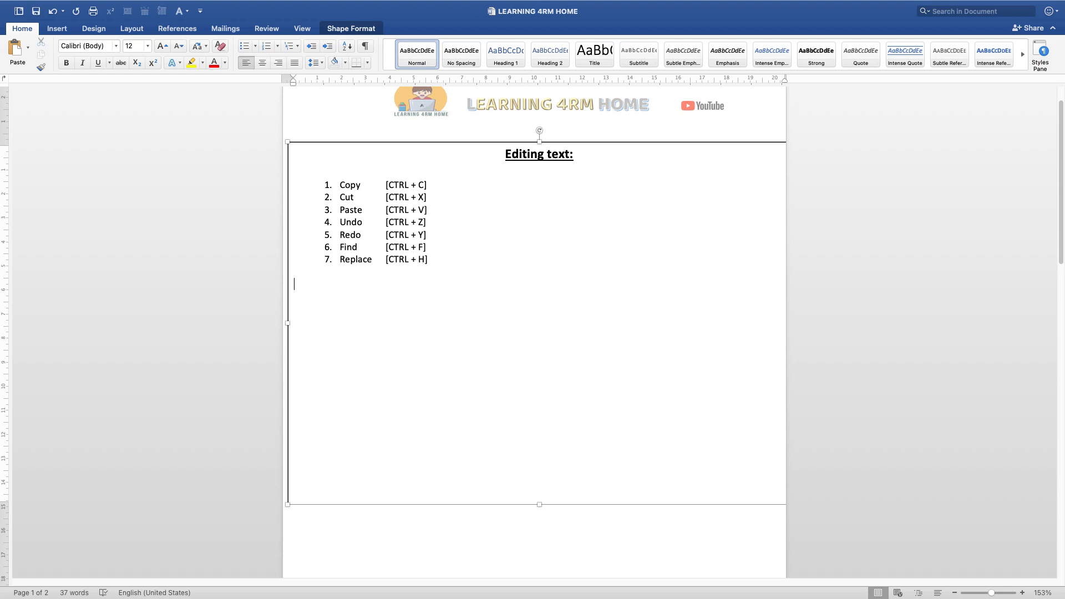
- Generate placeholder text below the list with the formula =RAND(2,2)
type("=RAND")
type("()")
type("2")
type(",2")
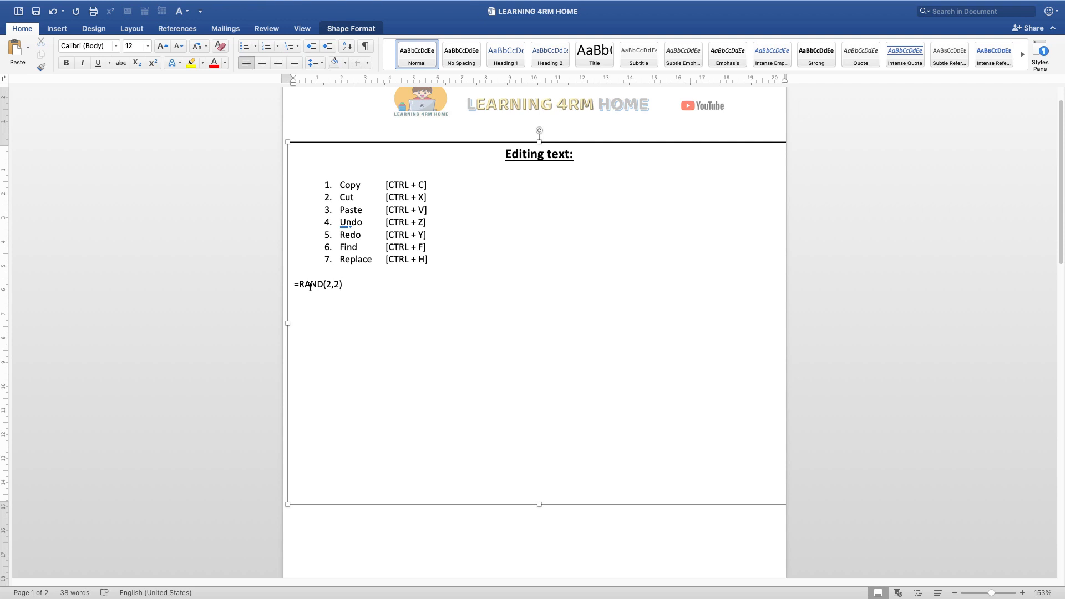
left_click_drag(325, 285, 329, 285)
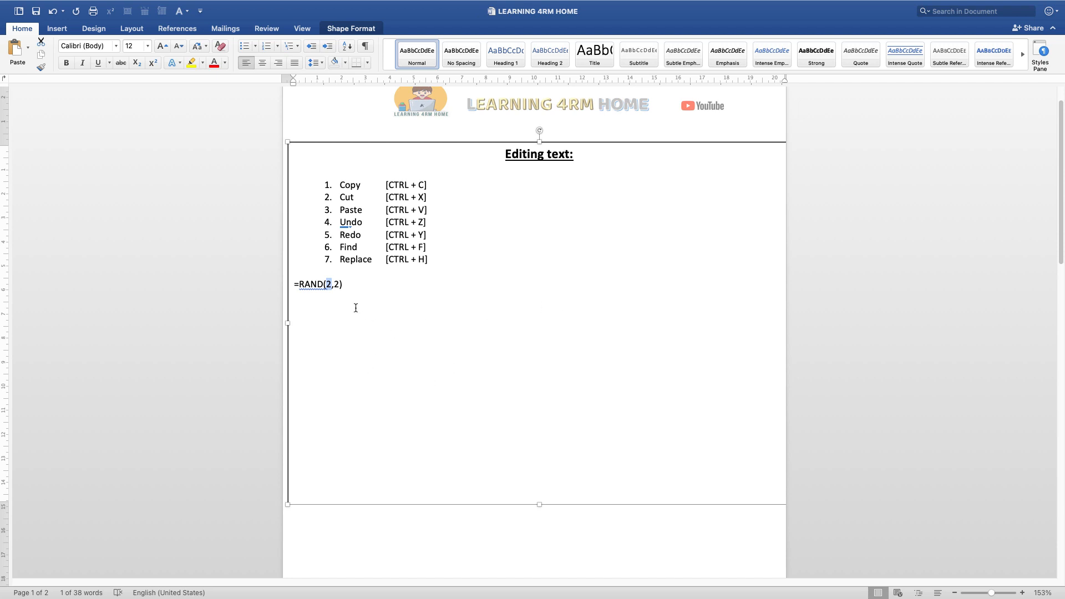
left_click_drag(340, 285, 334, 284)
left_click(347, 284)
key("Return")
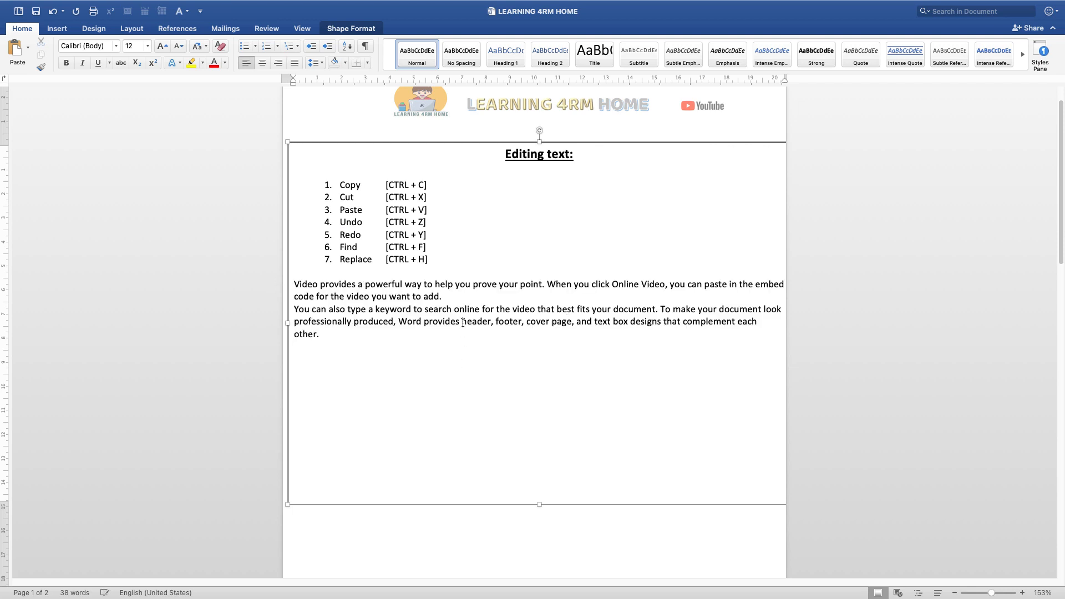
left_click(613, 226)
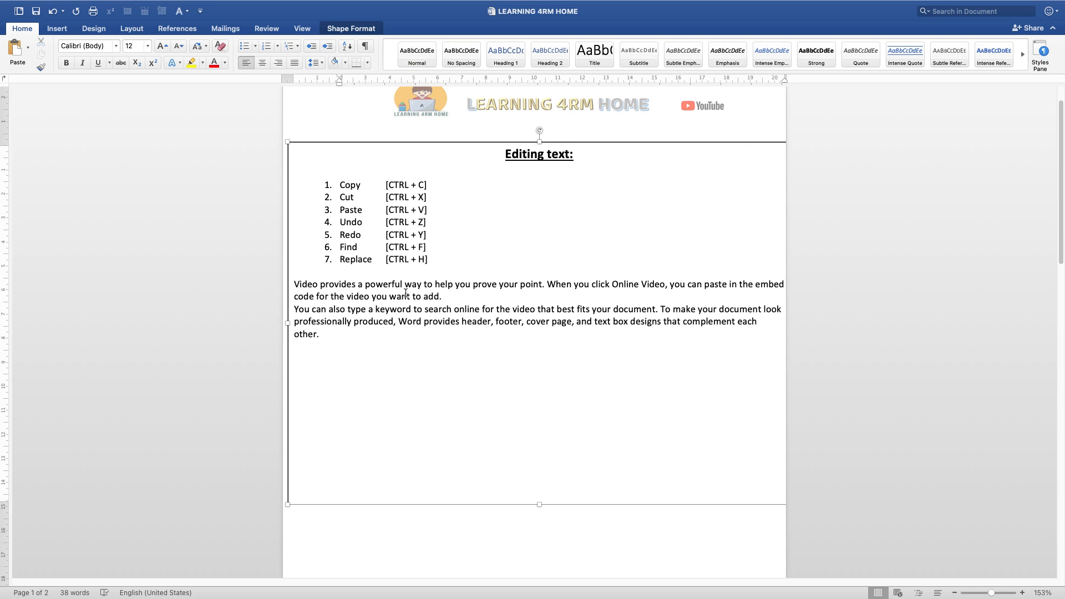
left_click(447, 297)
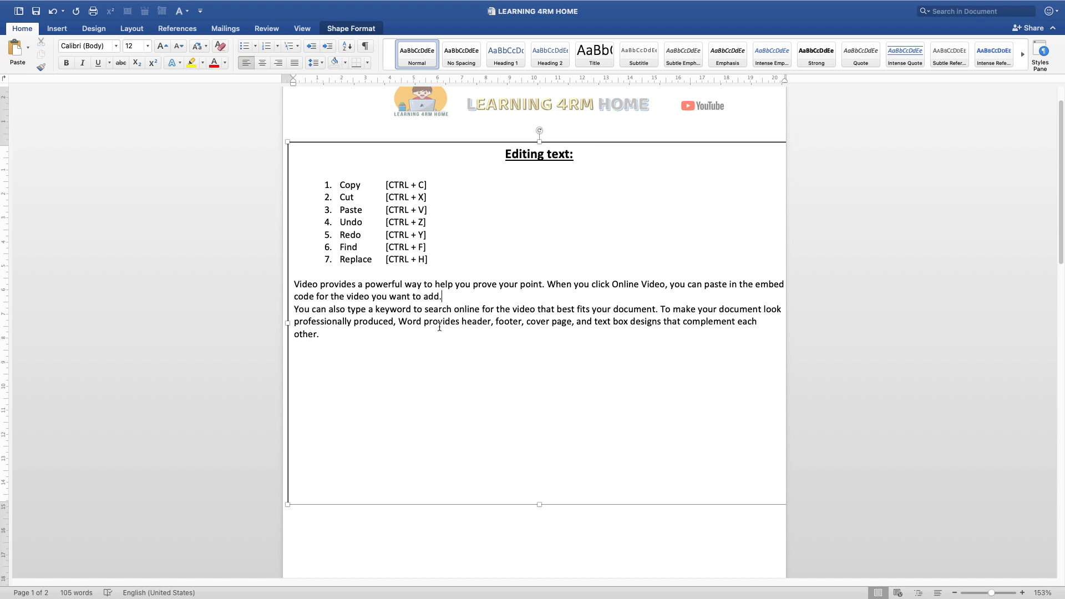
double_click(354, 185)
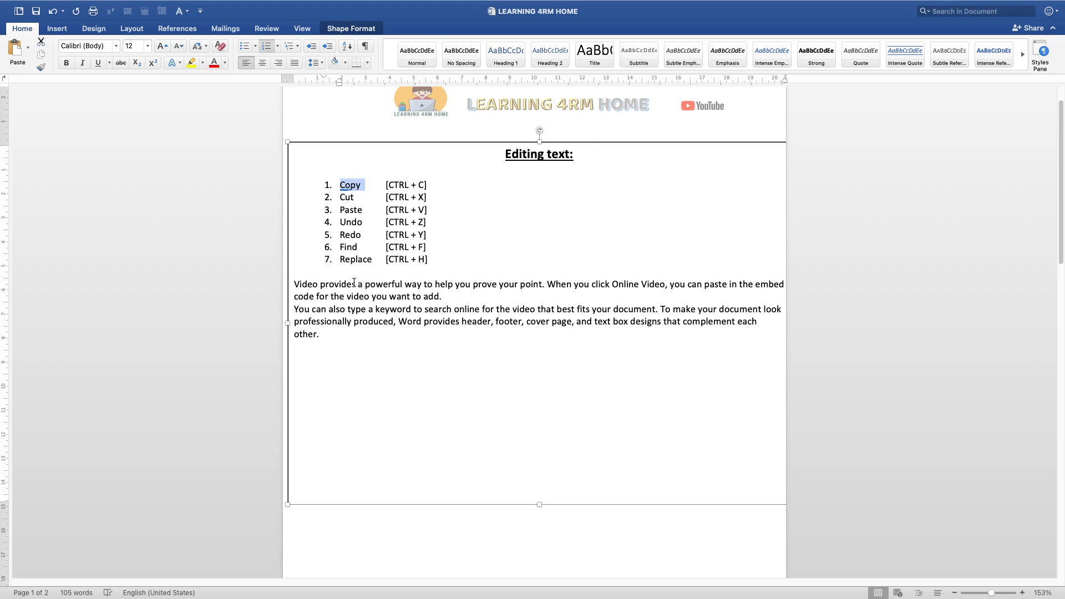
- Copy "Video provides a powerful way to help you prove your point" and paste it below the sample paragraphs, after a blank line
left_click(296, 284)
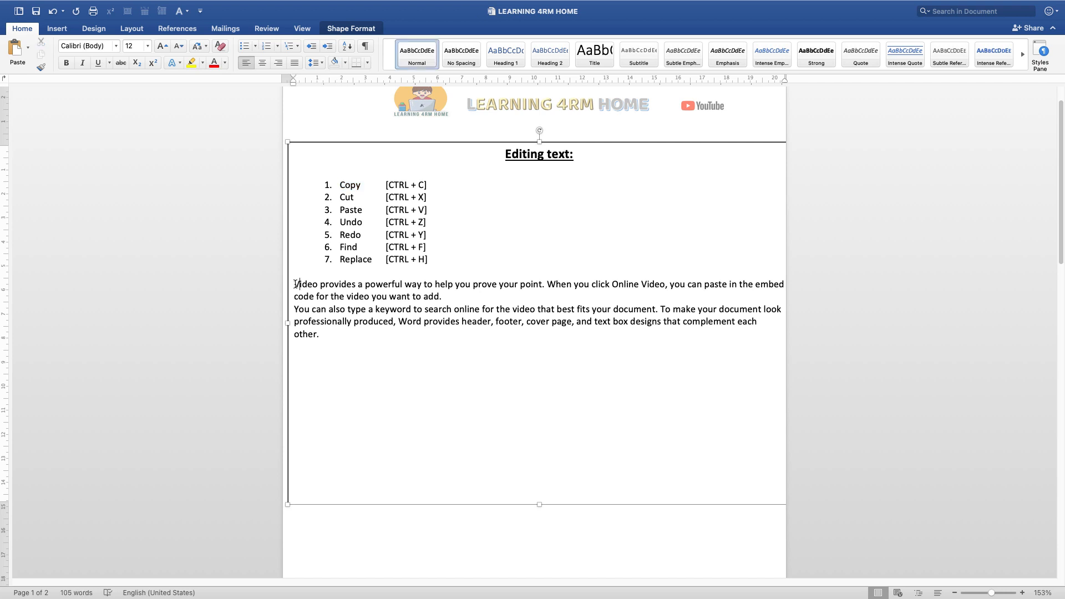
left_click_drag(295, 285, 540, 287)
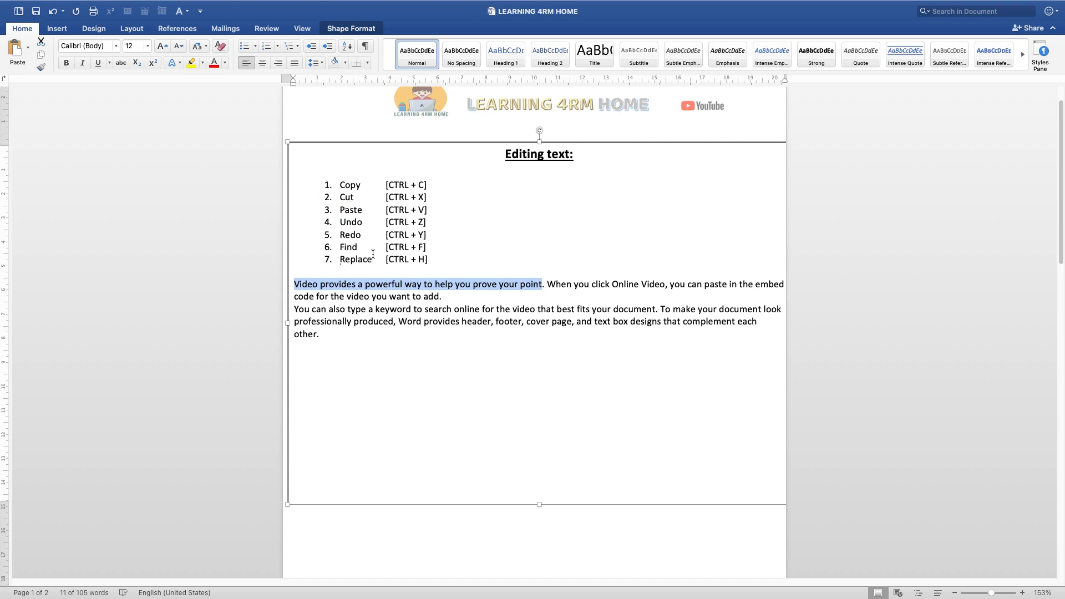
right_click(406, 282)
left_click(424, 300)
left_click(322, 337)
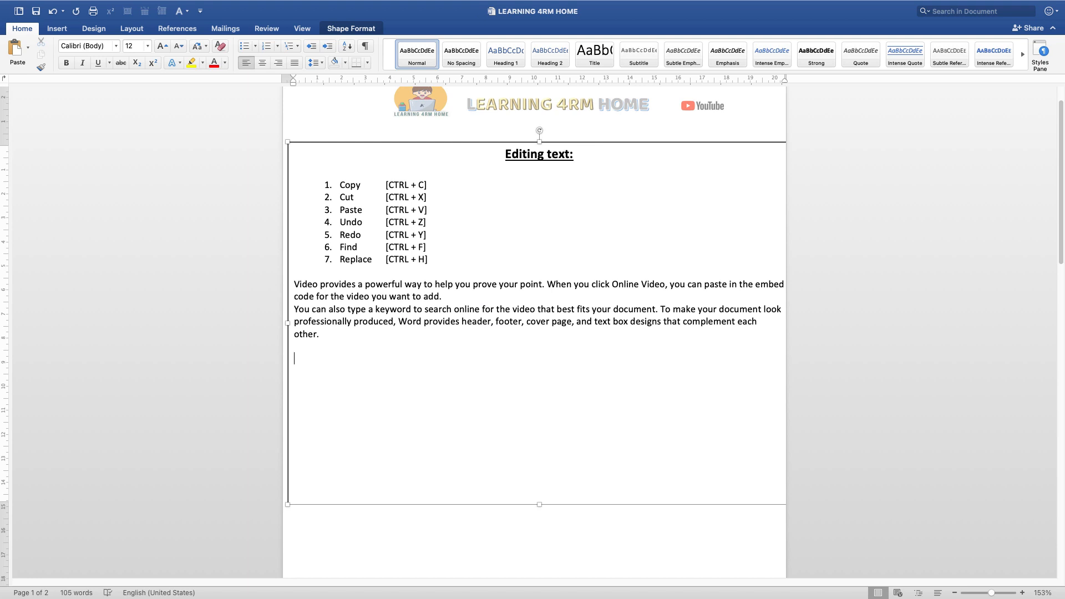
right_click(316, 360)
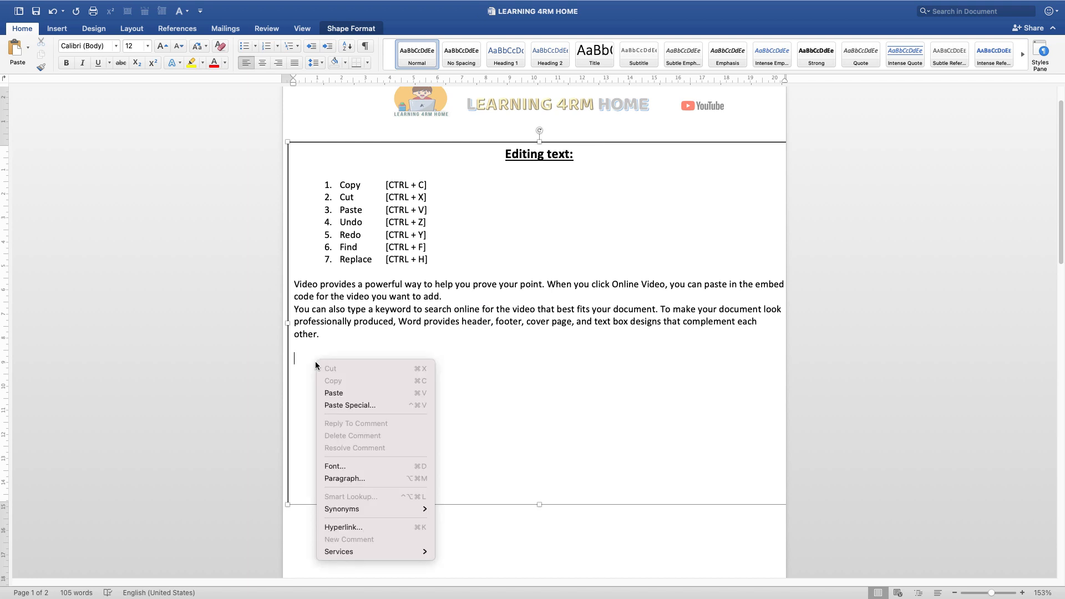
left_click(345, 393)
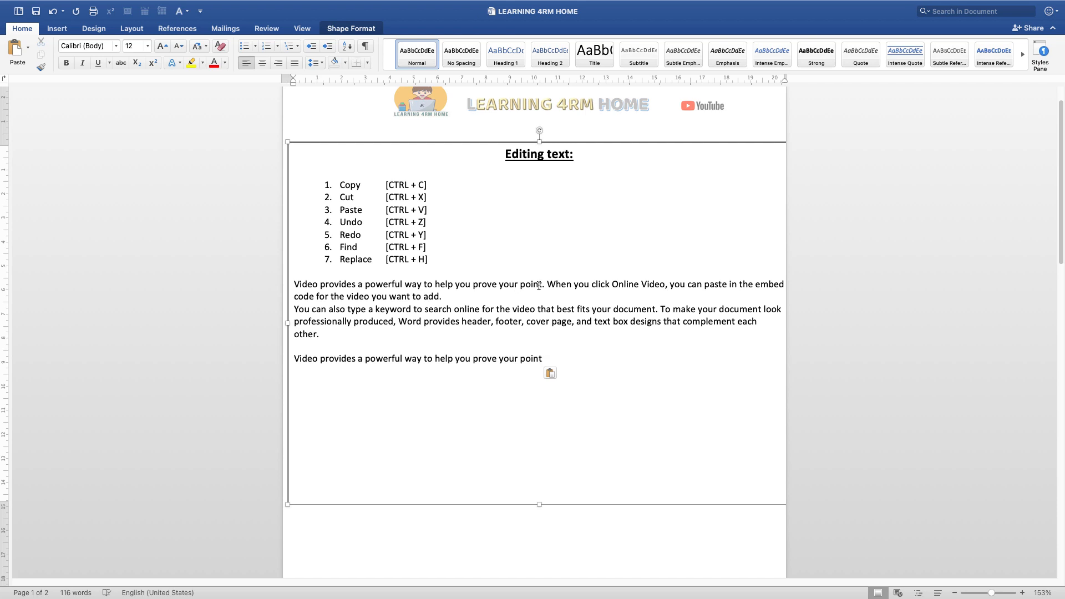
- Paste the copied sentence two more times below the first pasted copy, with the last one indented
left_click_drag(541, 285, 348, 283)
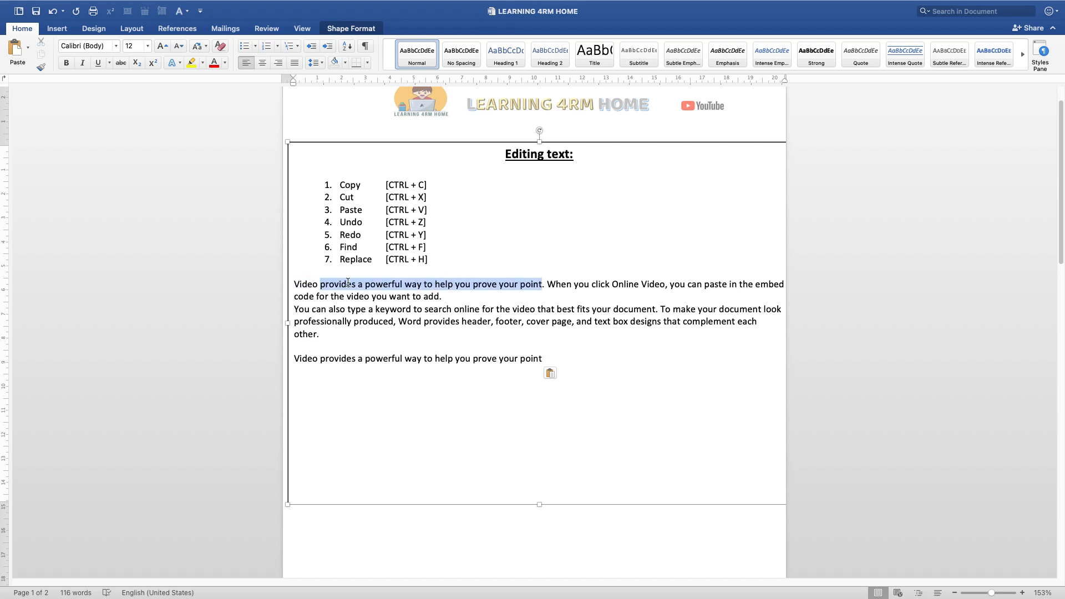
left_click(353, 358)
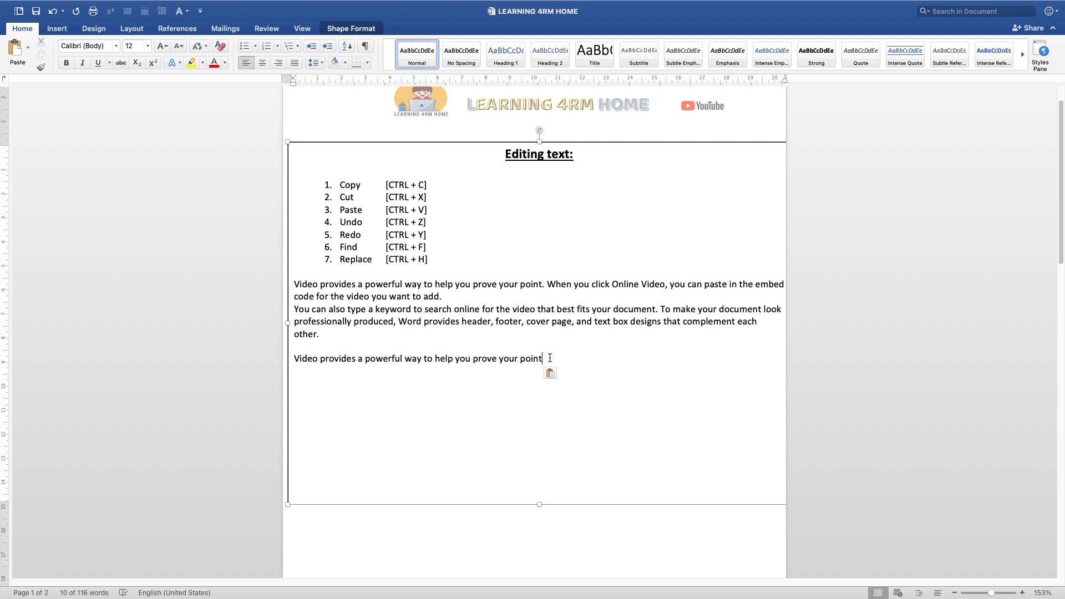
key("Return")
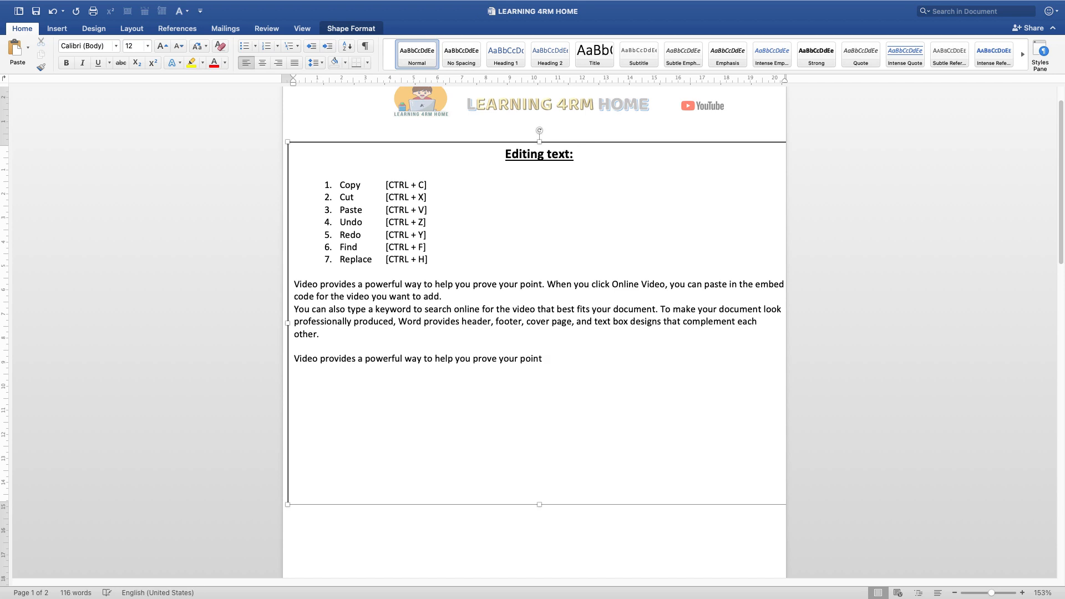
right_click(438, 376)
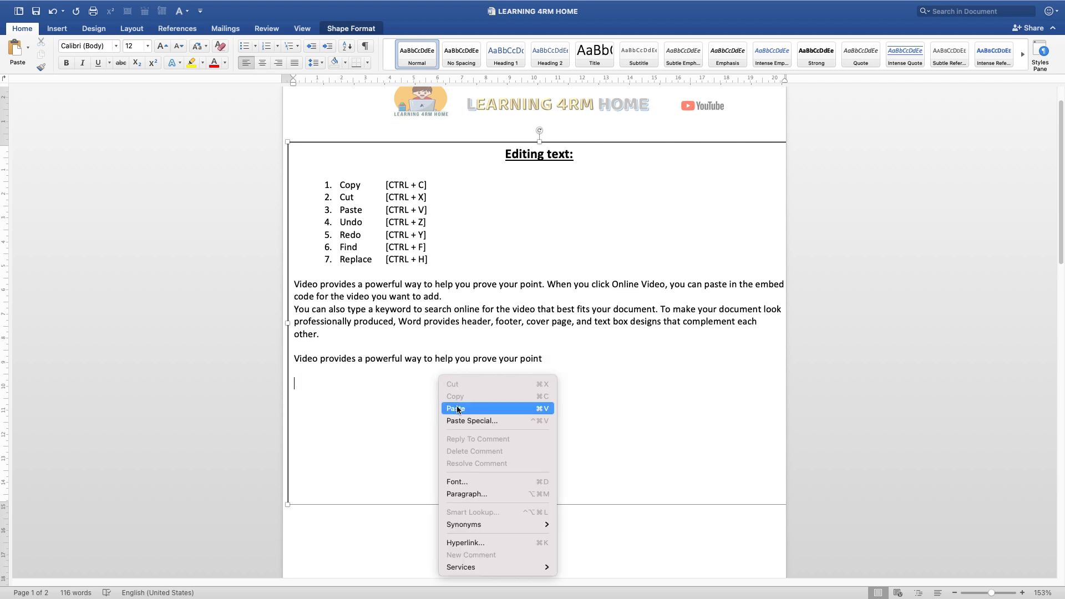
left_click(456, 409)
right_click(359, 396)
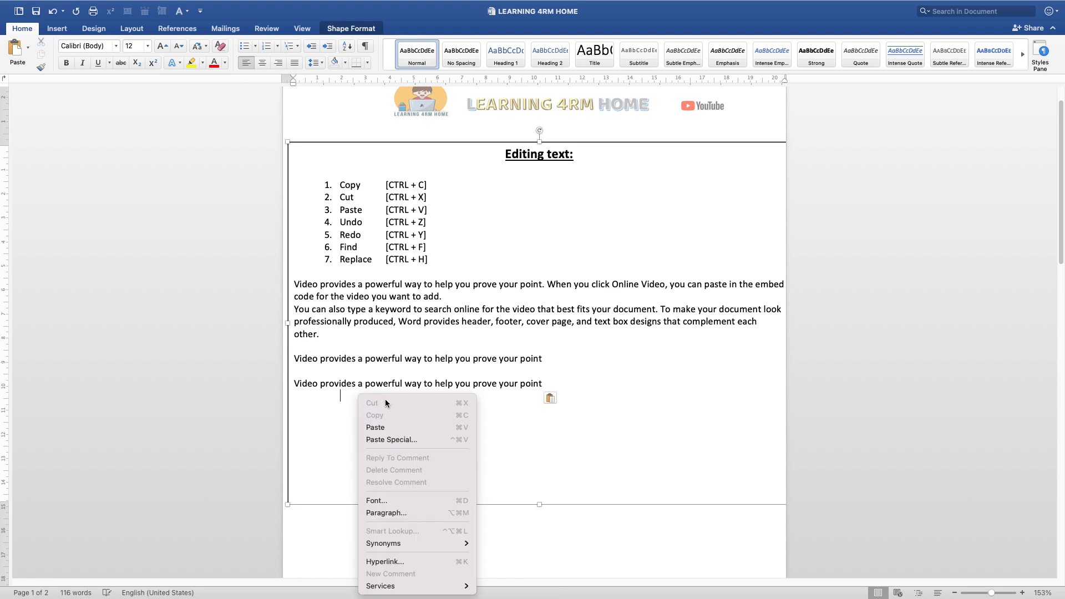
left_click(389, 427)
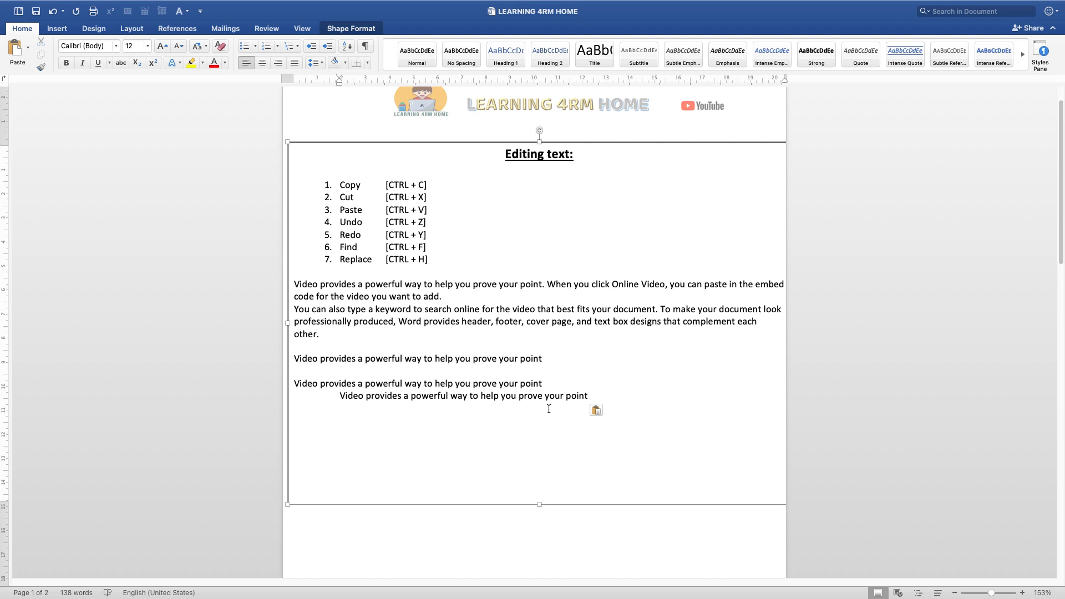
- Undo all the pasted copies of the sentence below the sample paragraphs
key("super+z")
key("super+z")
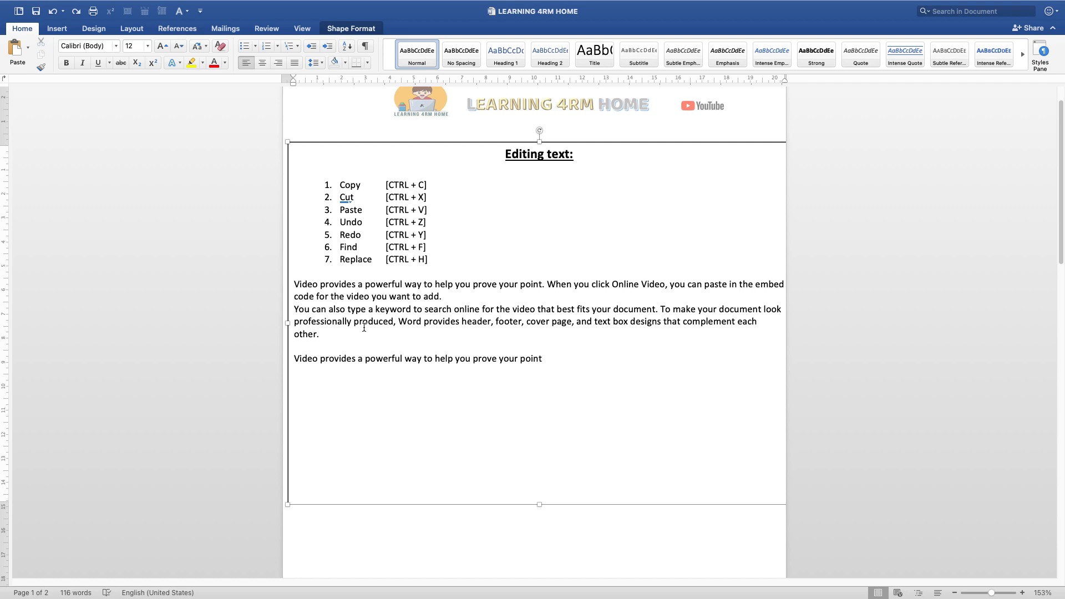
key("ctrl+z")
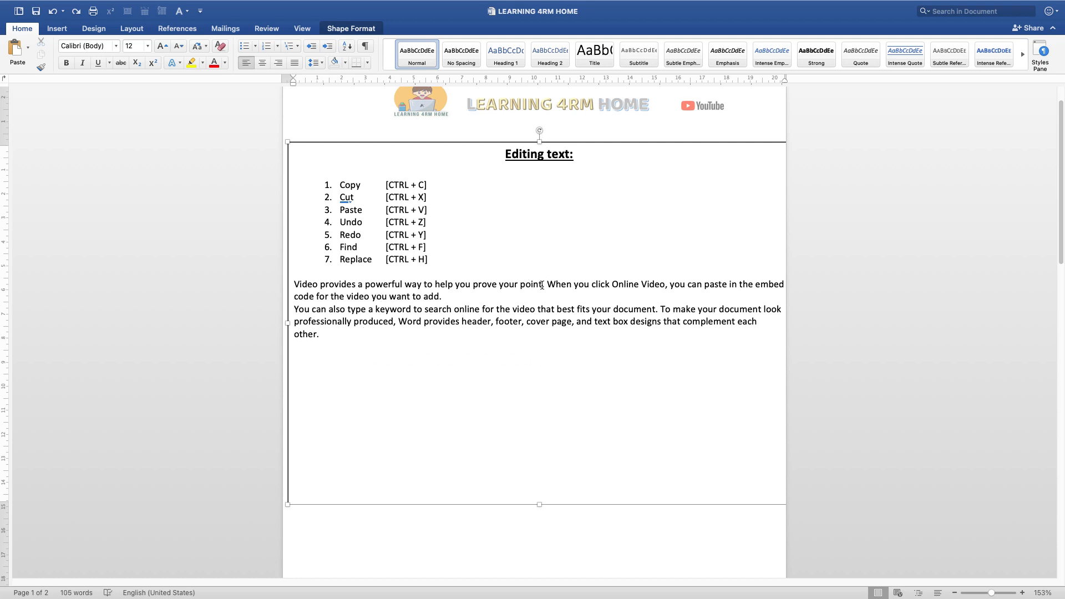
- Cut "Video provides a powerful way to help you prove your point" from the first paragraph and paste it on the line below the last paragraph
left_click_drag(542, 284, 295, 285)
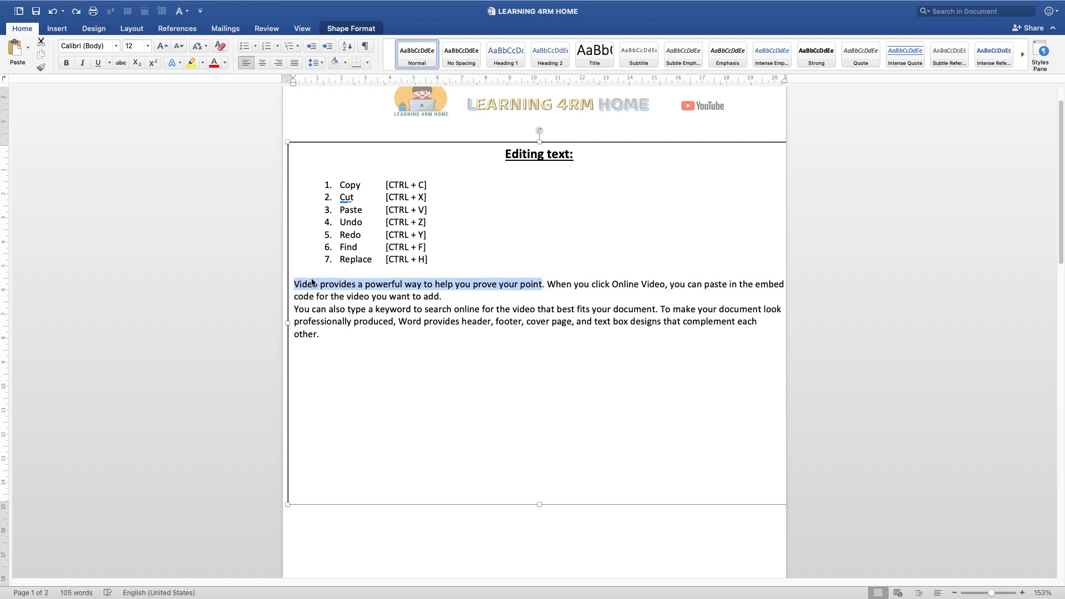
right_click(314, 281)
left_click(336, 287)
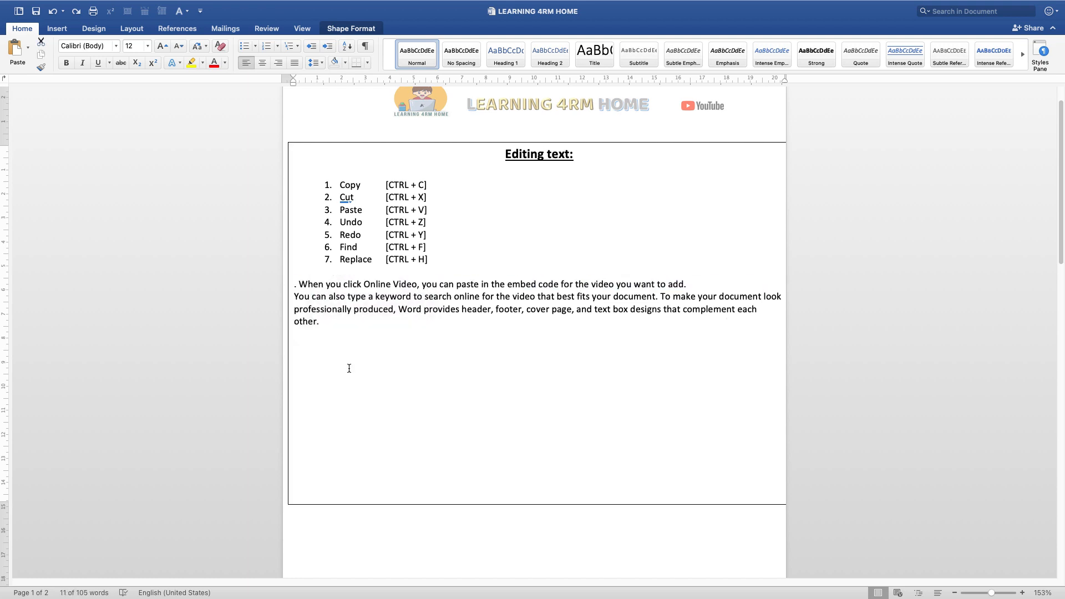
right_click(326, 327)
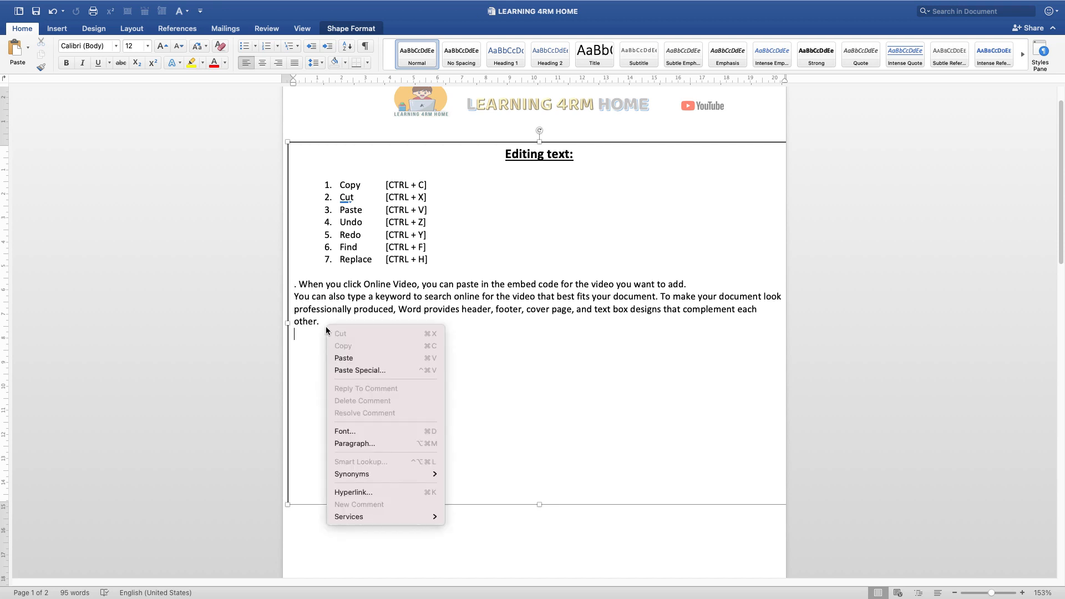
left_click(353, 360)
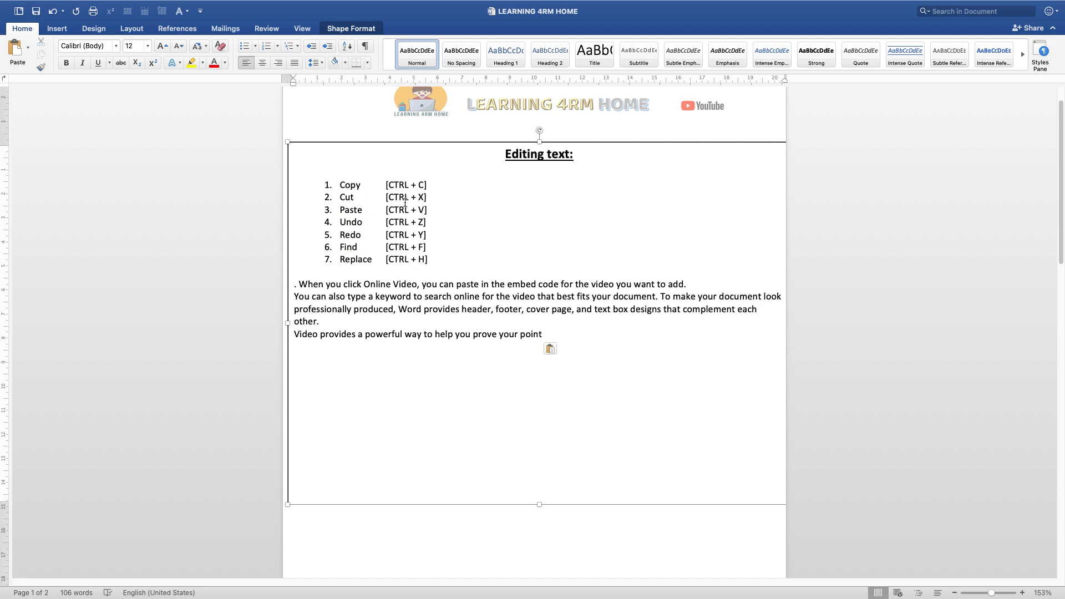
- Try to paste the cut sentence once more below its pasted copy, leaving a blank line between them
double_click(350, 211)
left_click(350, 210)
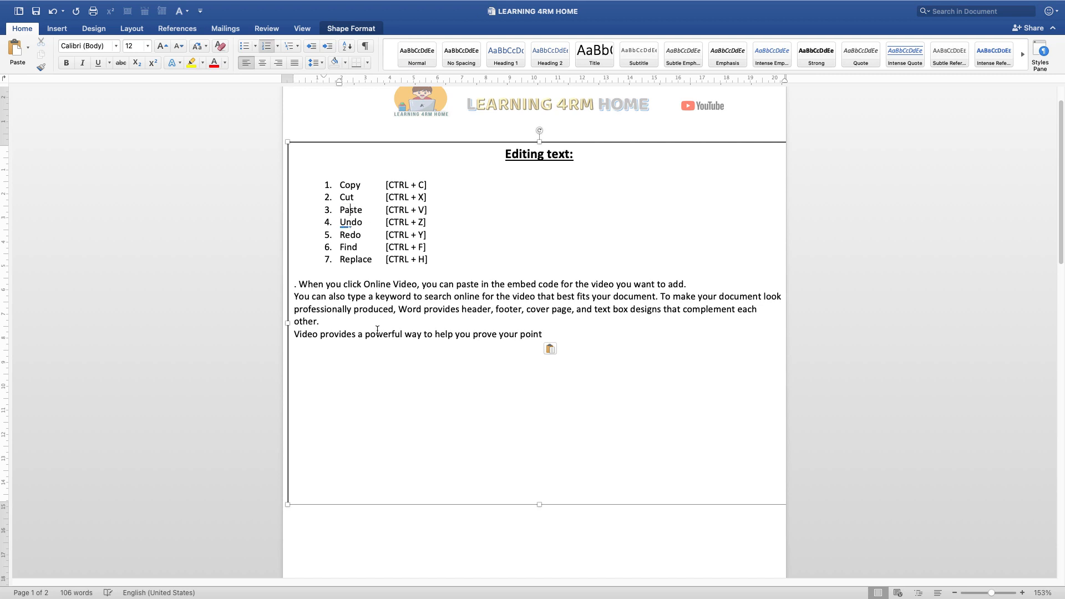
left_click_drag(548, 334, 300, 331)
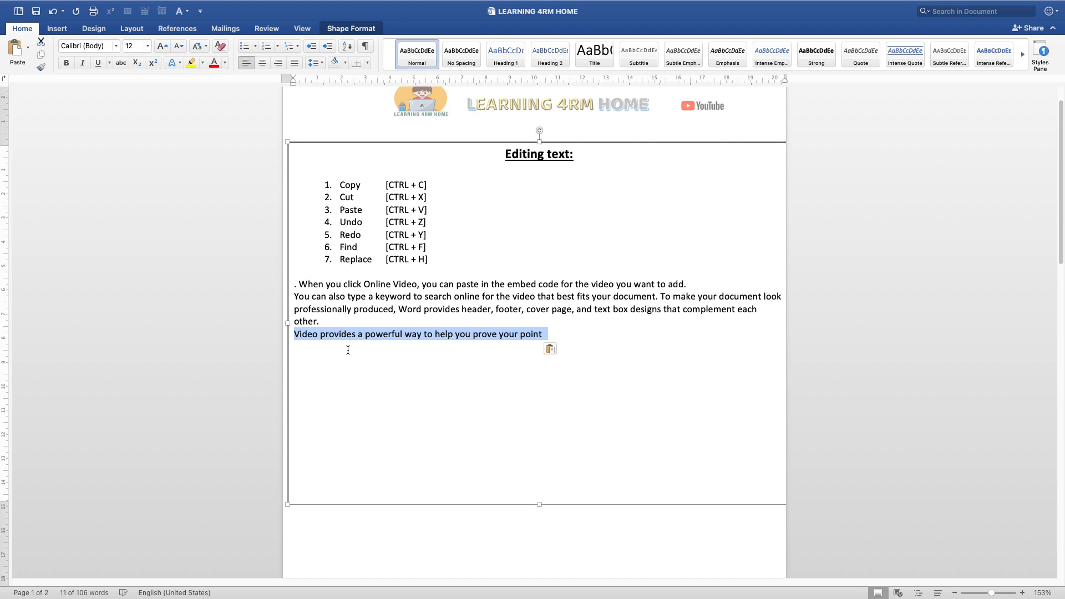
right_click(394, 357)
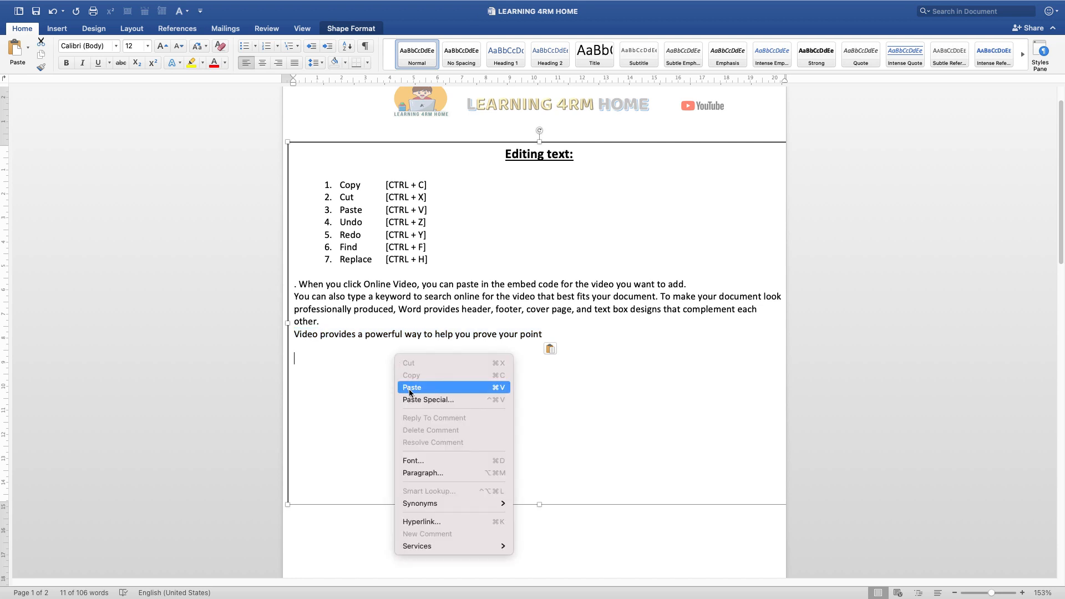
left_click(410, 387)
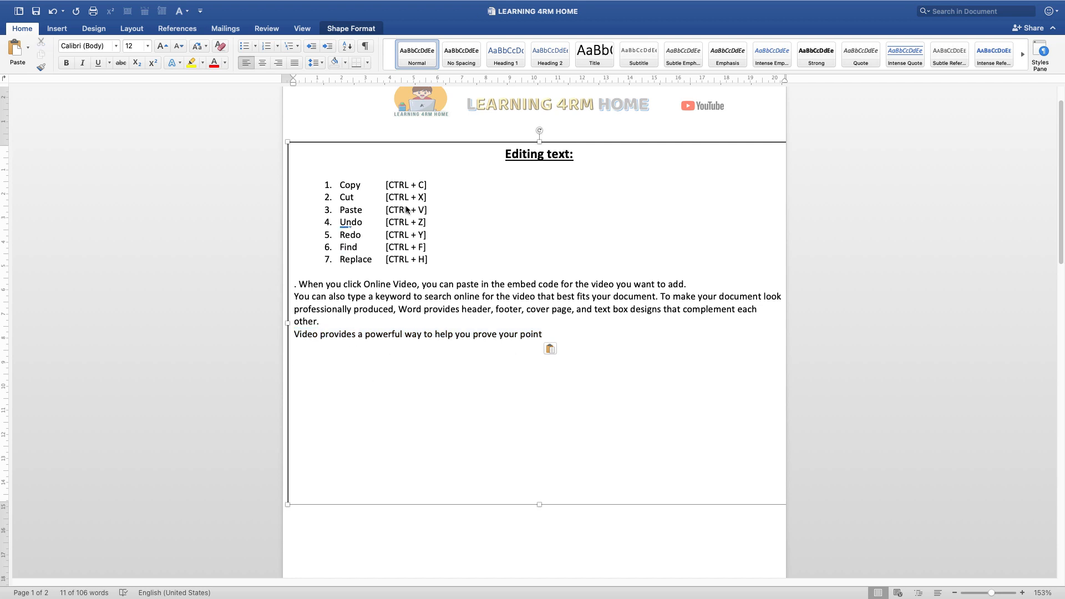
- Set the font color of "When you click Online Video, you can paste in the embed code for the video you want to add." to orange
double_click(351, 222)
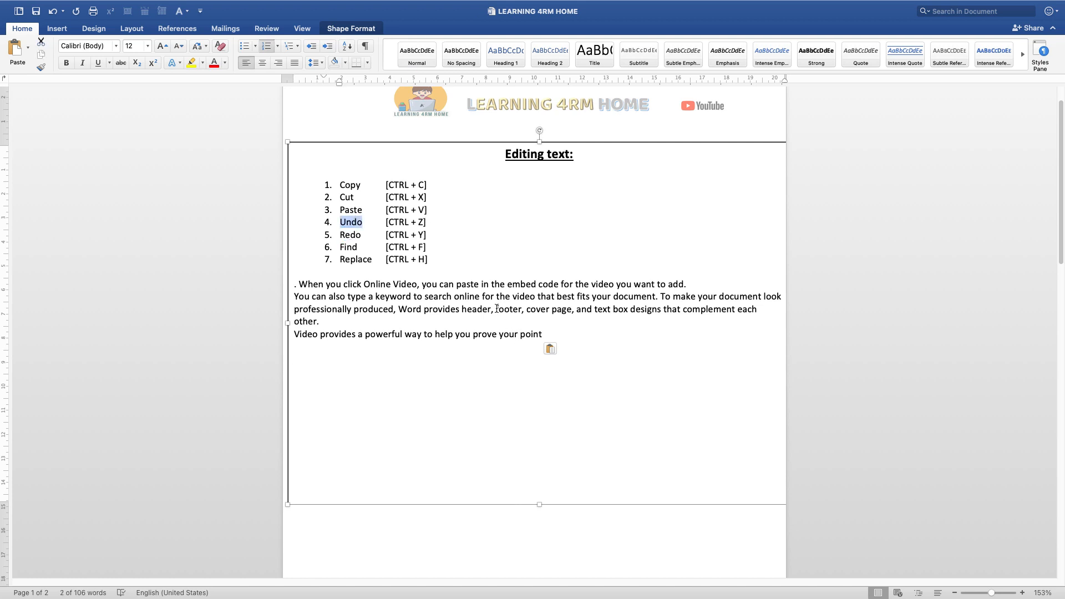
left_click_drag(684, 284, 309, 285)
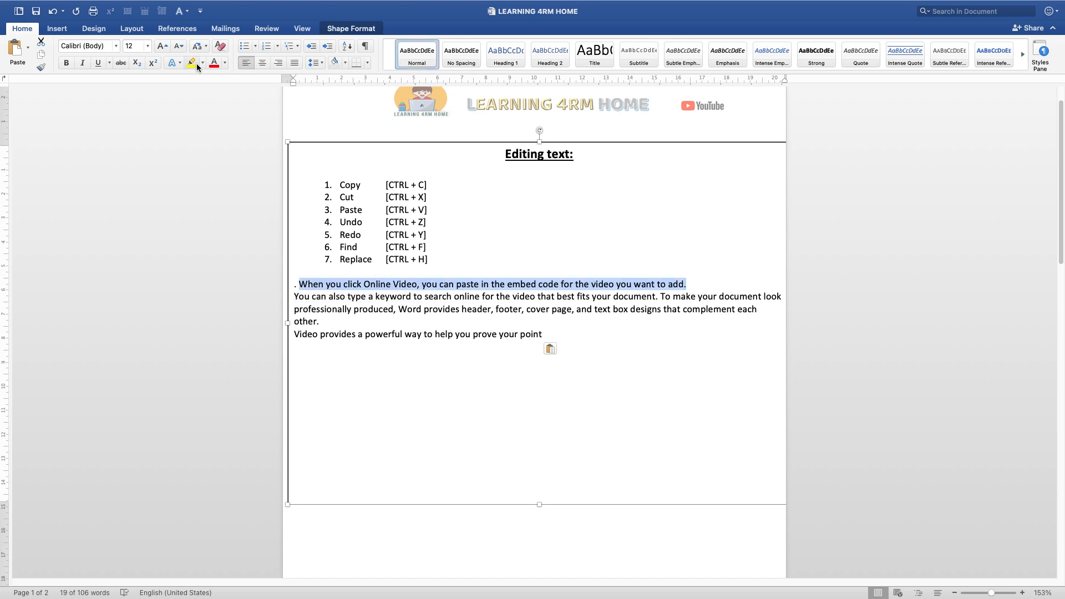
left_click(225, 64)
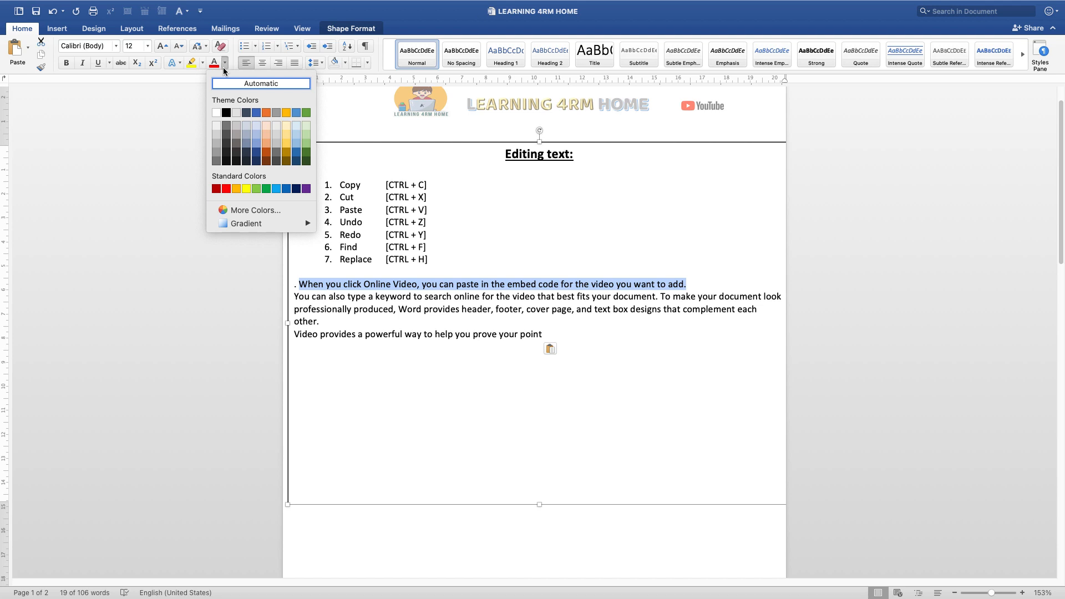
left_click(266, 113)
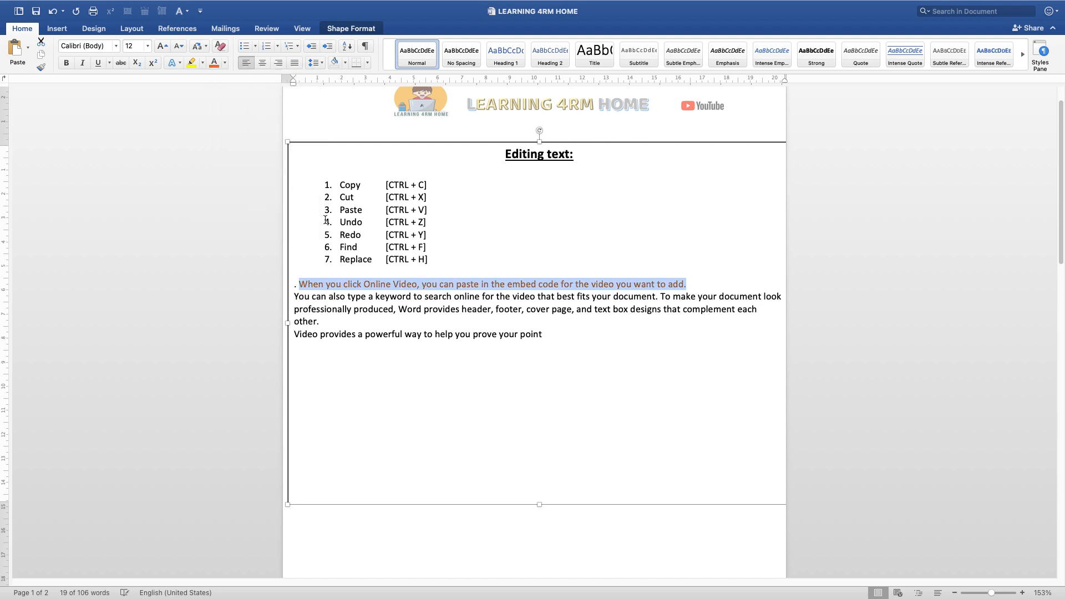
- Highlight the orange sentence "When you click Online Video, you can paste in the embed code for the video you want to add." in black
left_click(203, 63)
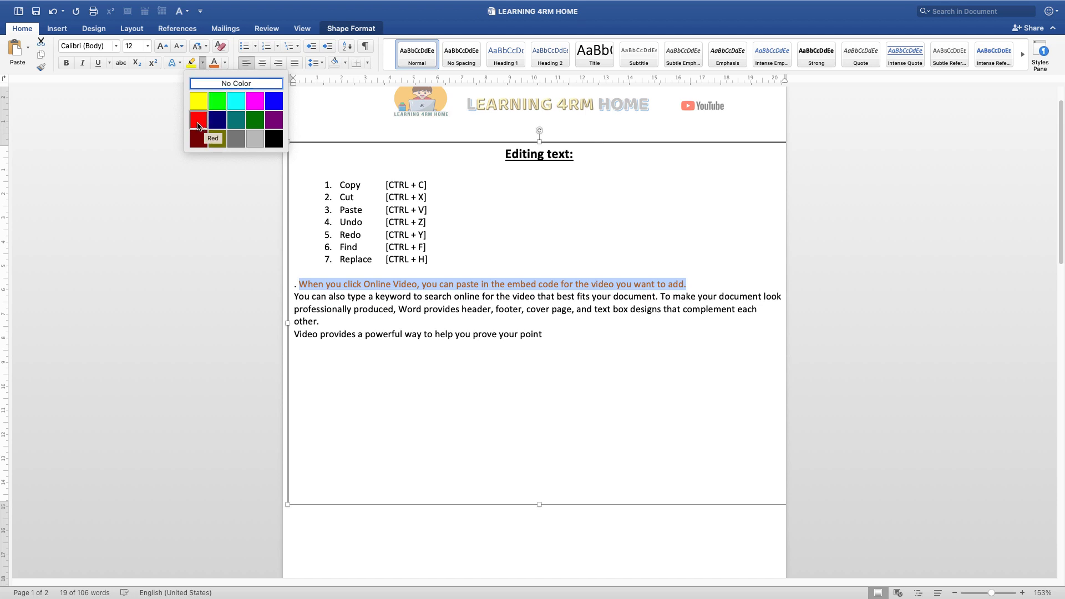
left_click(273, 138)
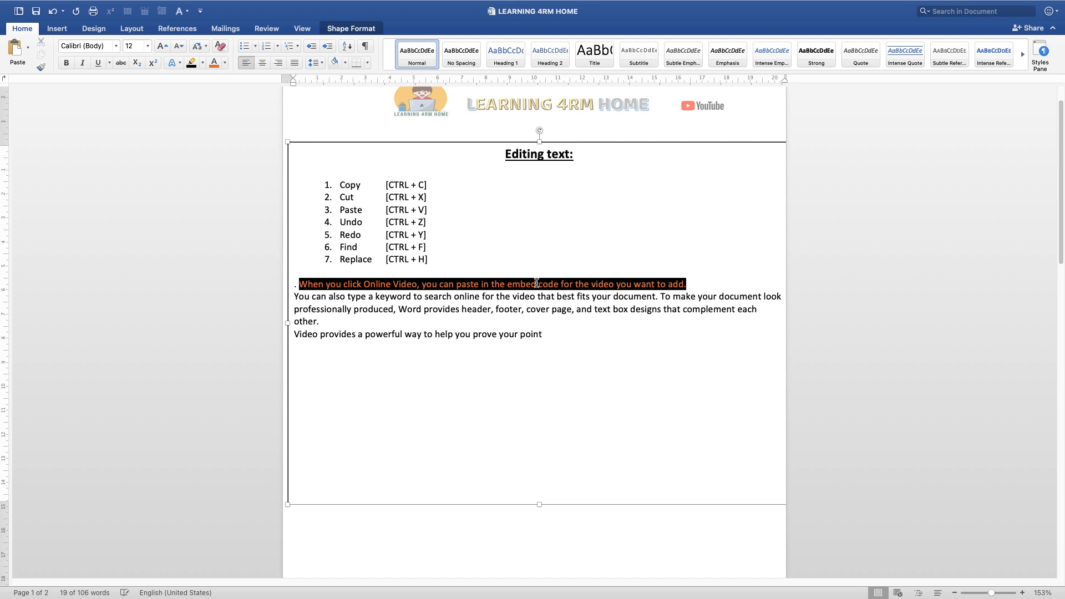
left_click(547, 366)
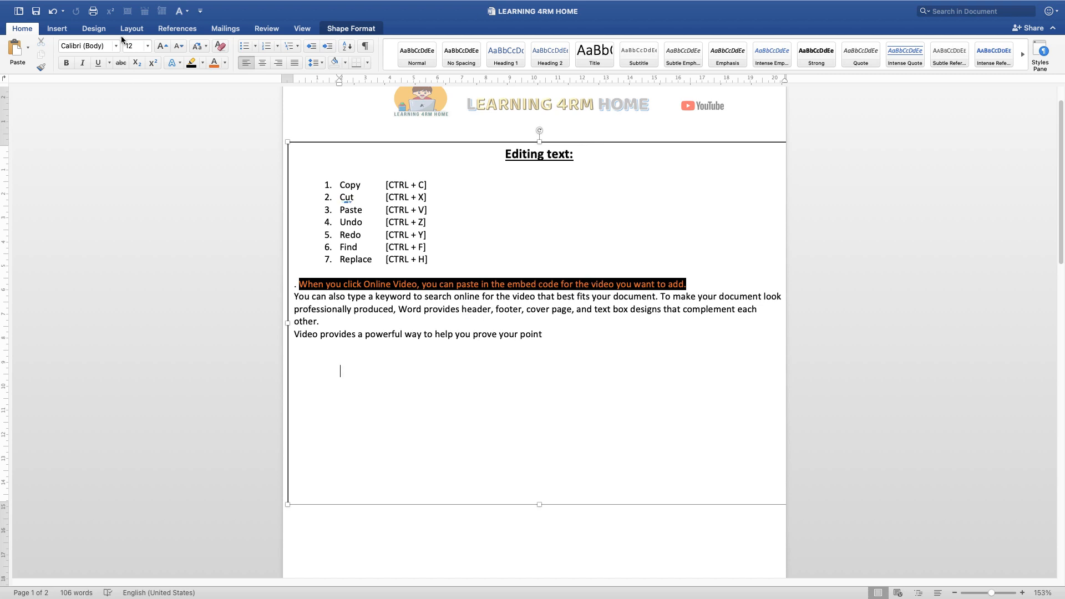
- Undo the black highlight and the orange font color of the "When you click Online Video" sentence, and redo both
left_click(50, 12)
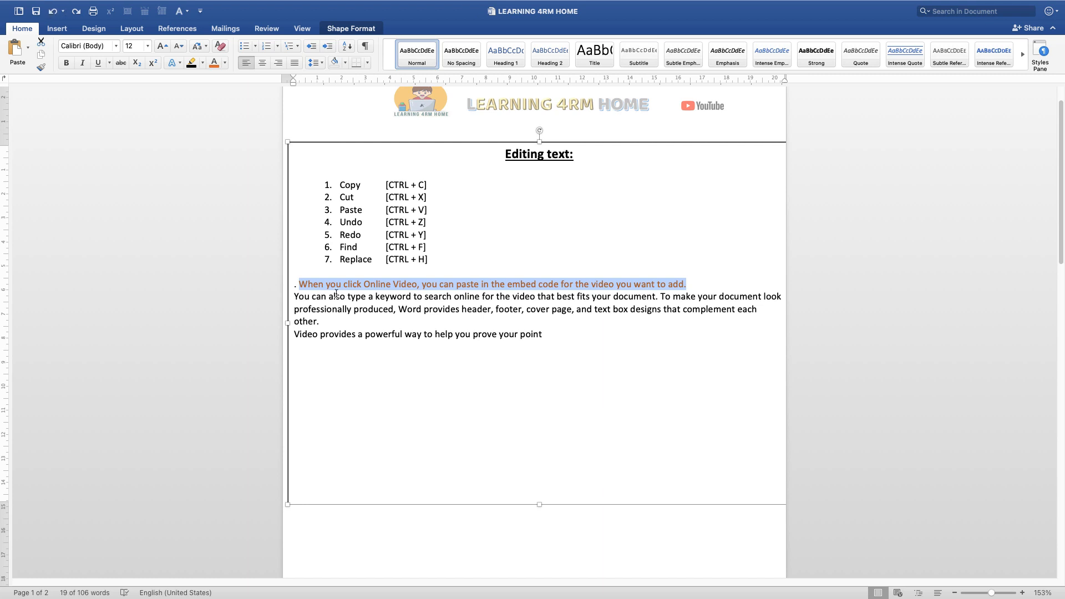
left_click(444, 407)
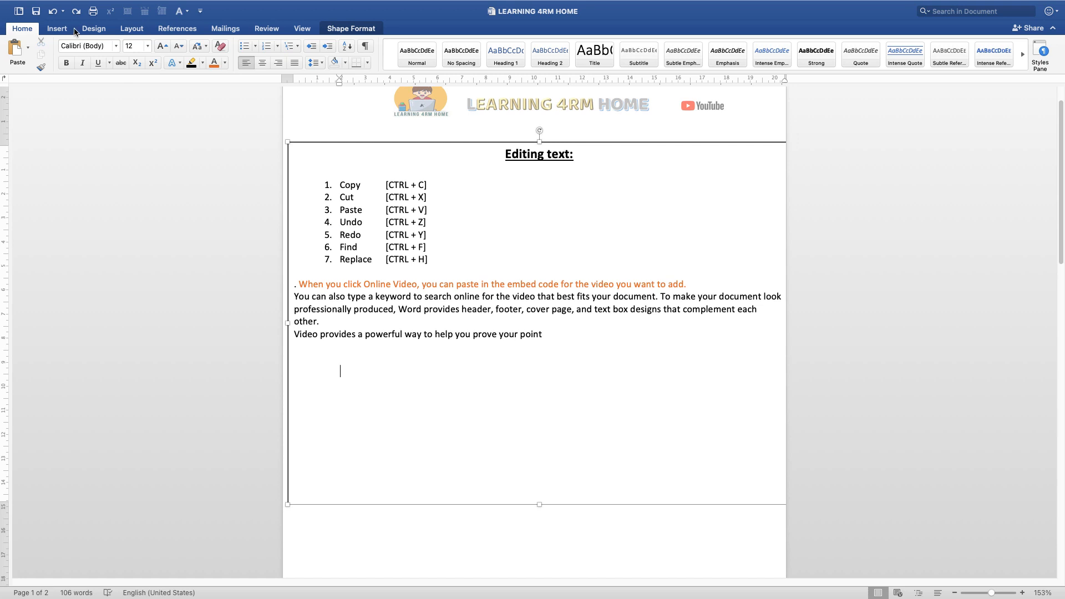
left_click(51, 12)
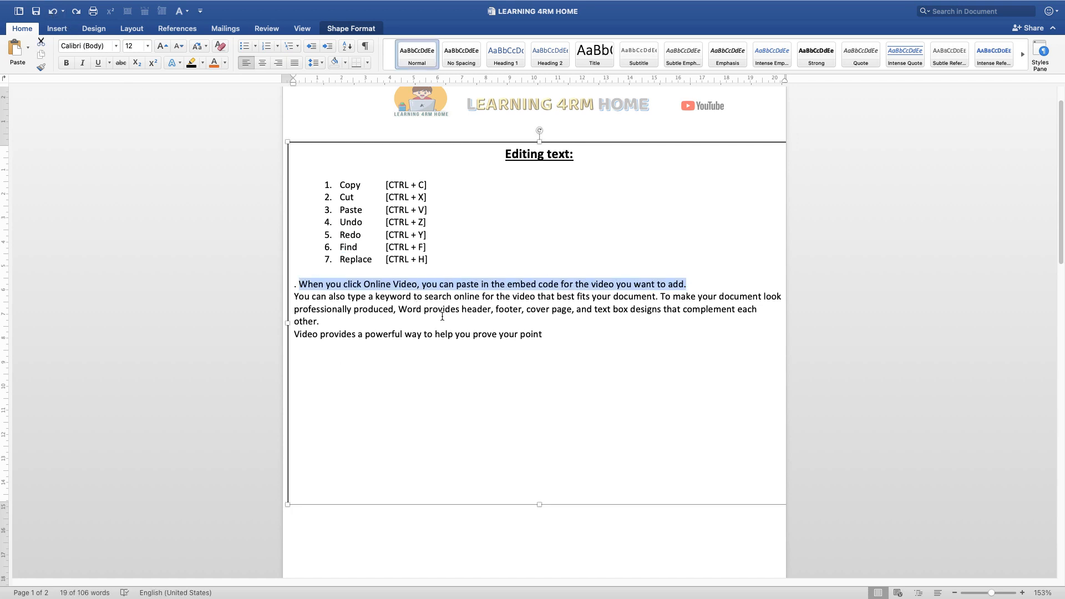
left_click(375, 374)
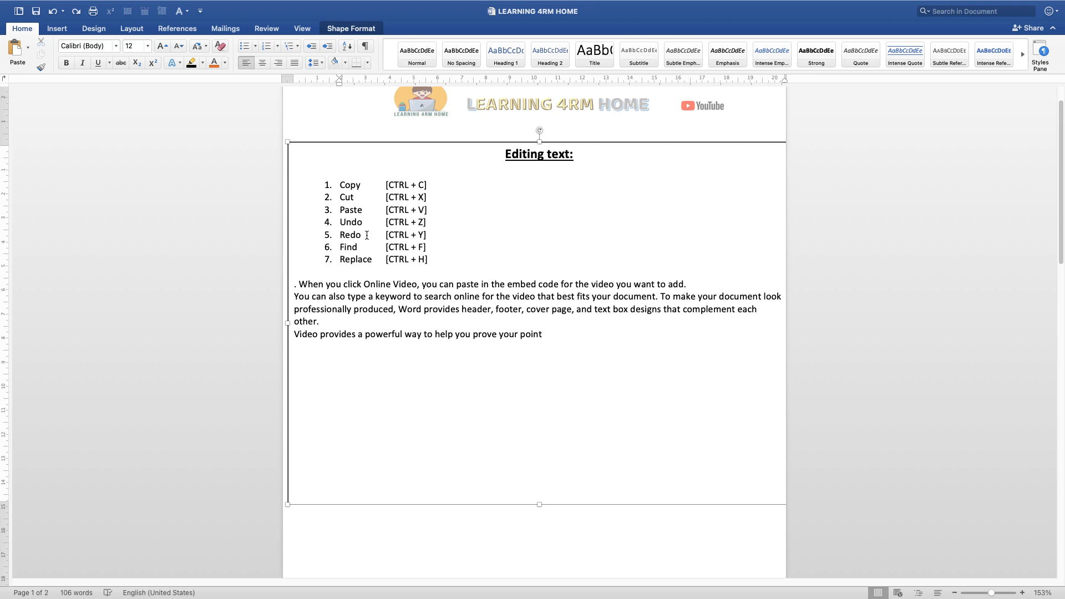
left_click(76, 11)
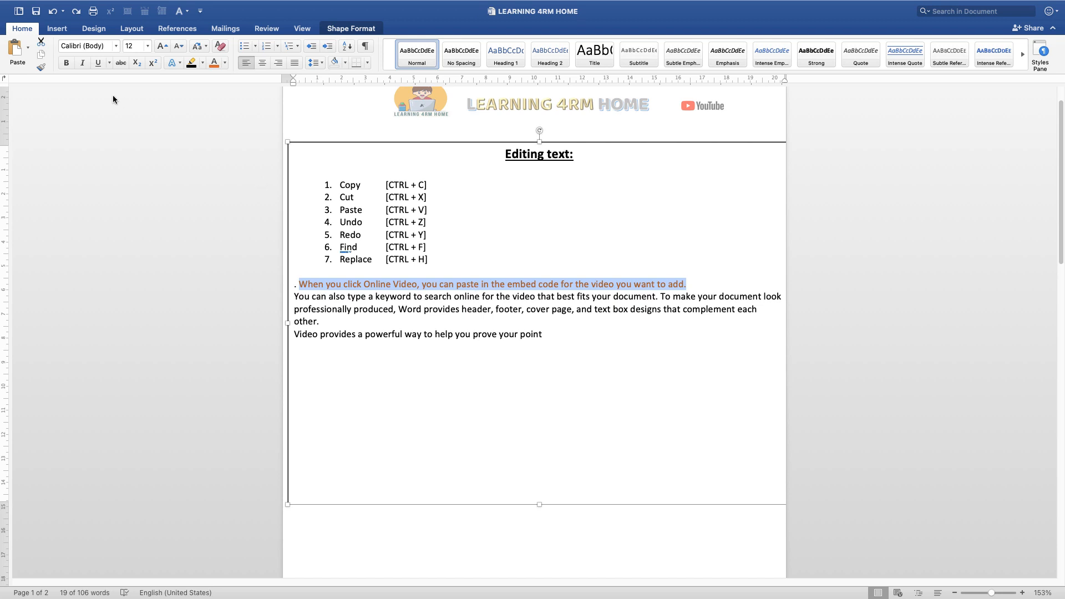
left_click(76, 14)
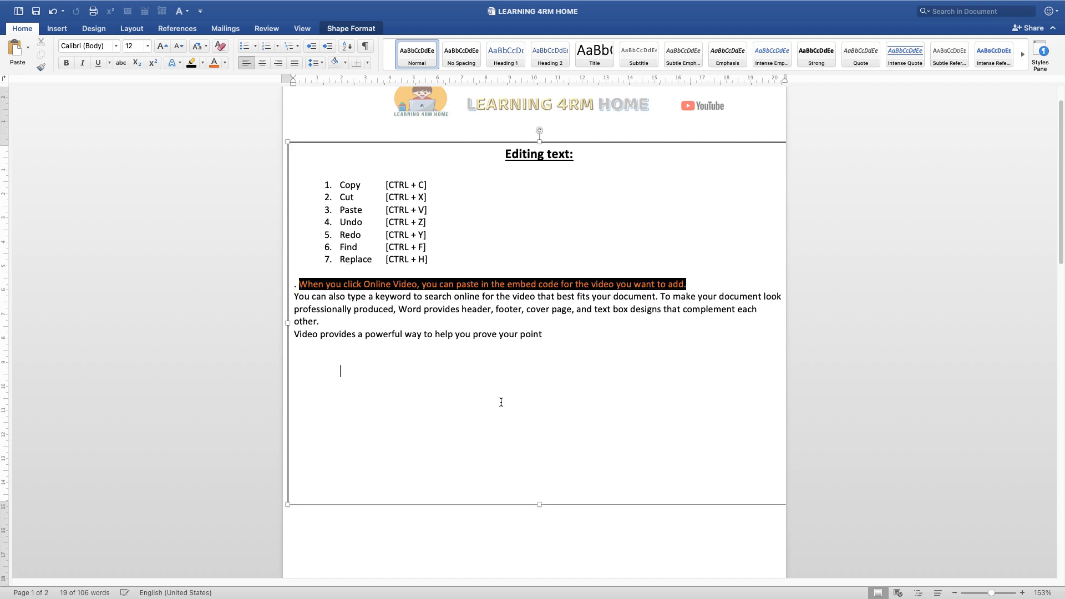
- Apply the orange-outlined text effect to the text from ", footer, cover page" through "help you prove your point"
left_click_drag(494, 309, 566, 340)
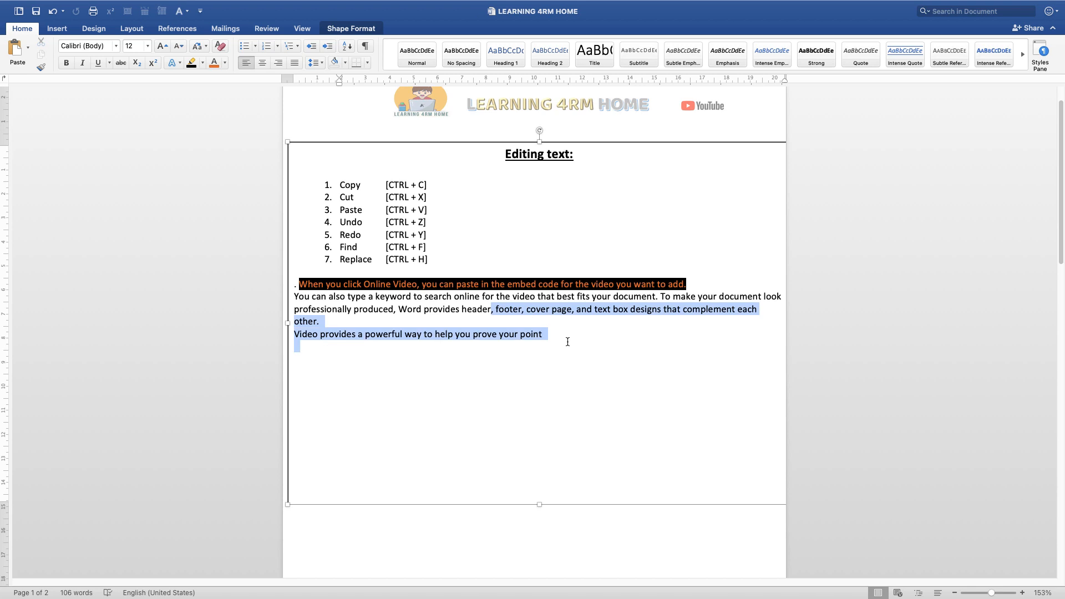
left_click(177, 65)
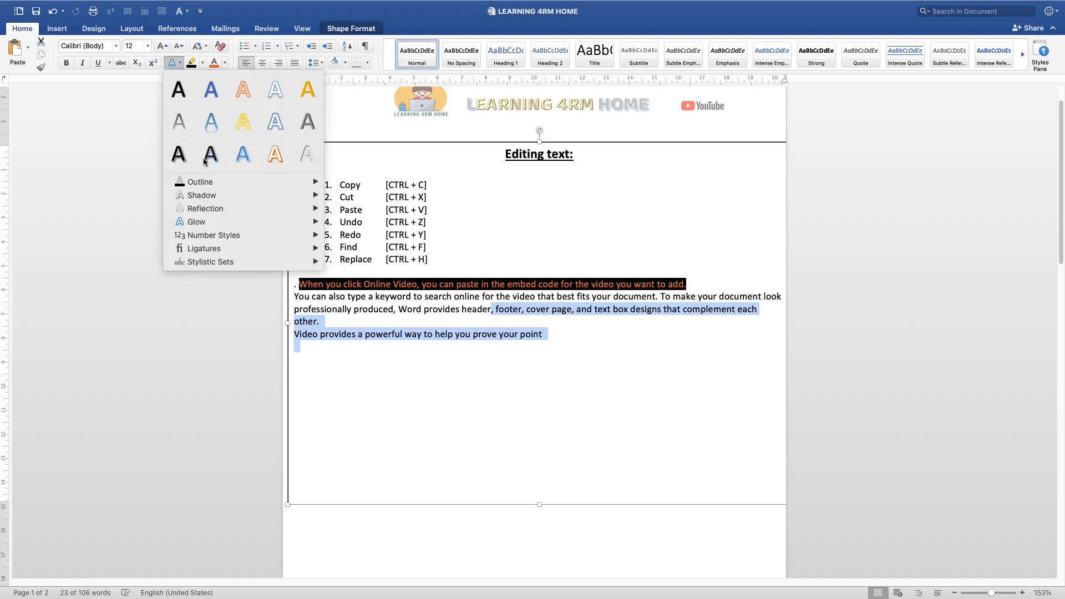
left_click(276, 154)
key("super+b")
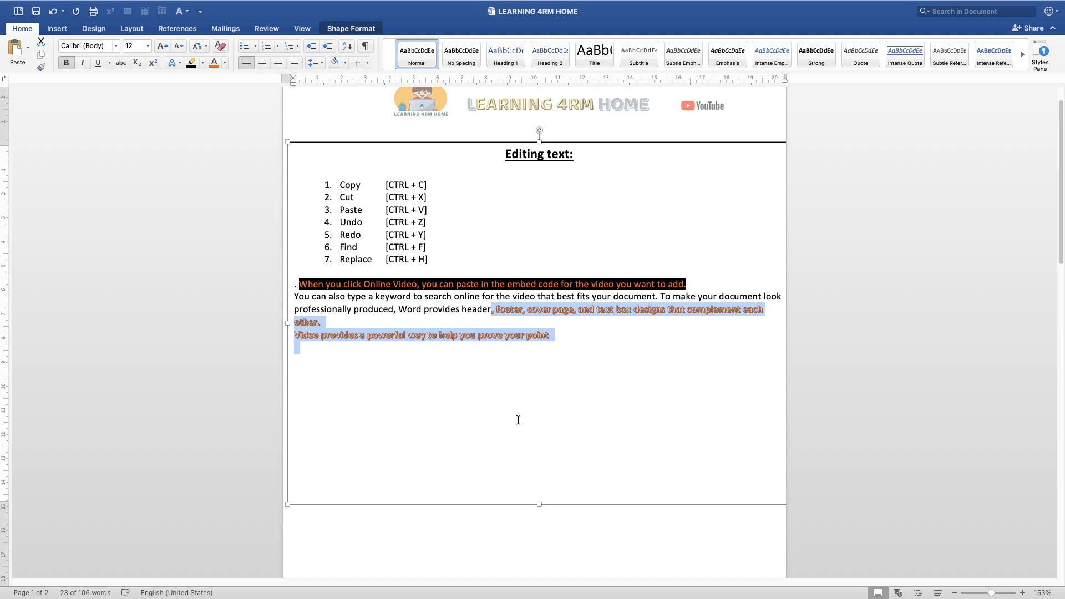
left_click(476, 404)
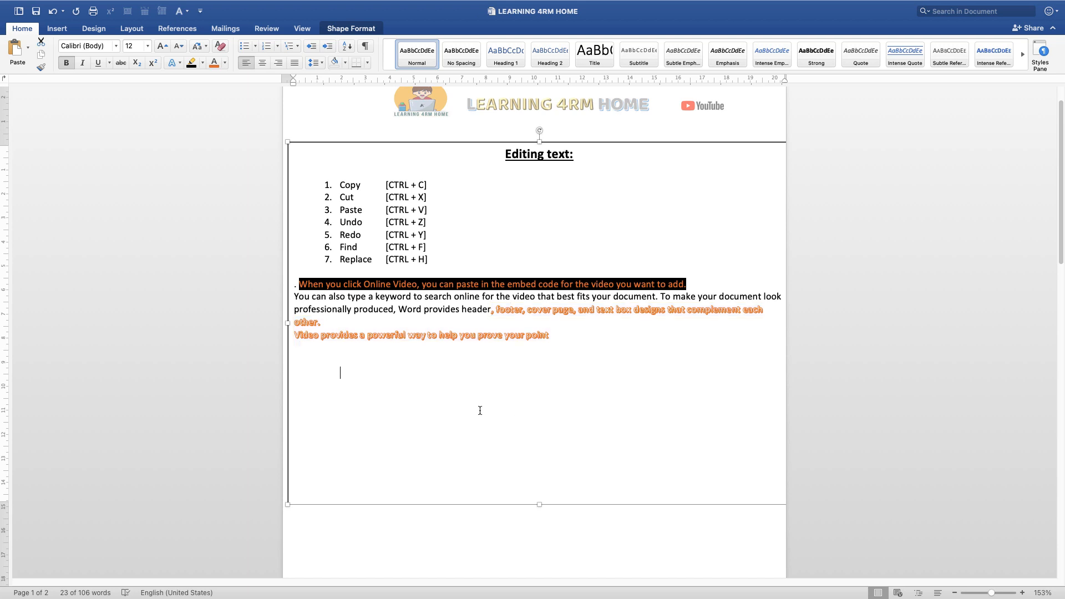
- Undo the orange-outlined text effect and redo it
left_click(53, 12)
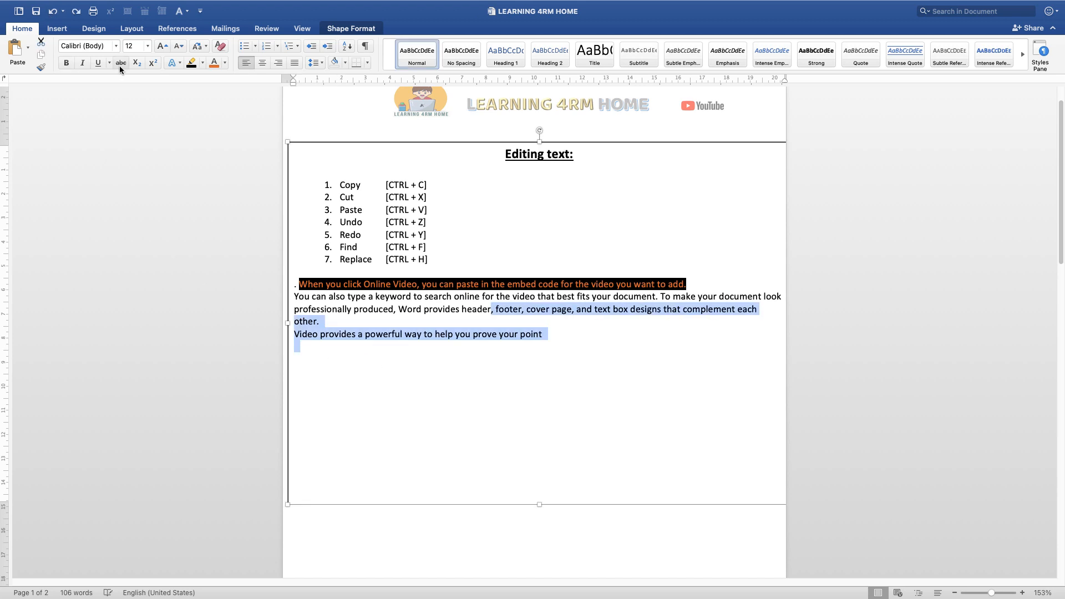
left_click(76, 11)
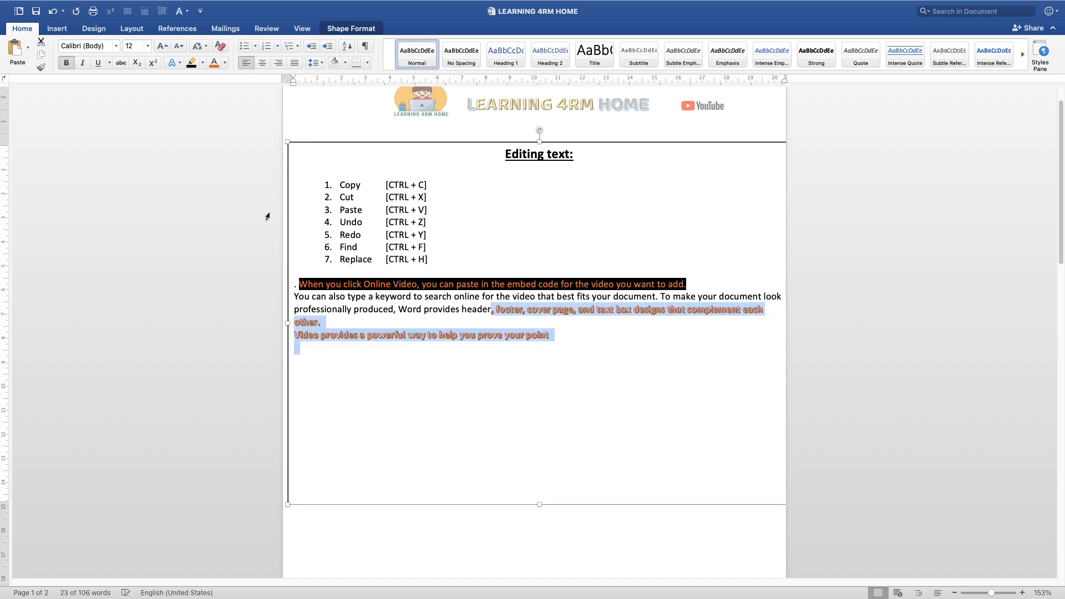
left_click(428, 400)
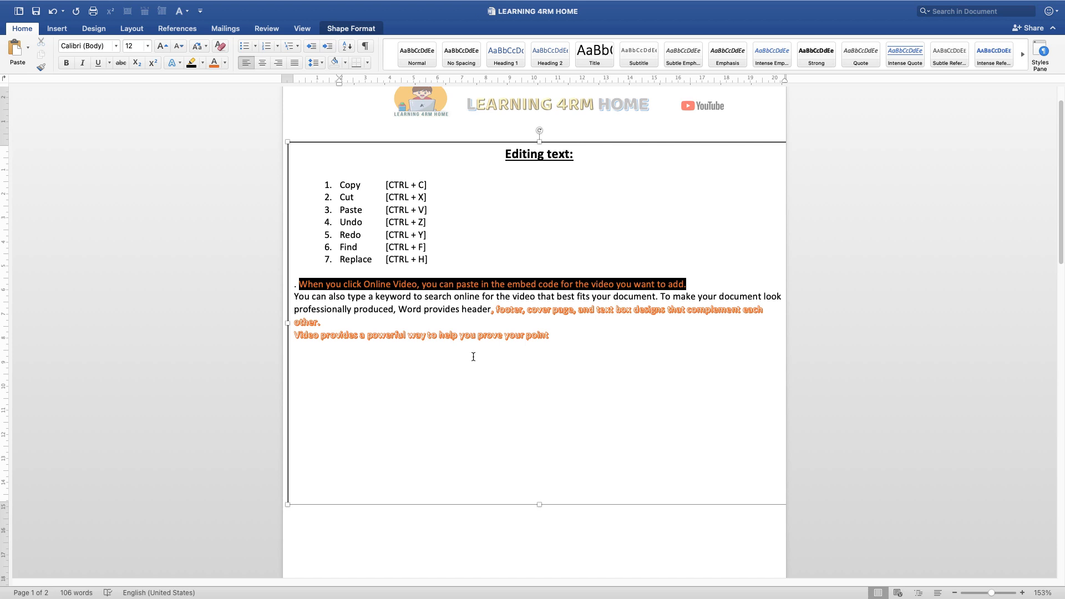
- Undo the text effect, the black highlight and the orange font color in the sample text, and place the cursor below the paragraphs
left_click_drag(566, 338, 302, 282)
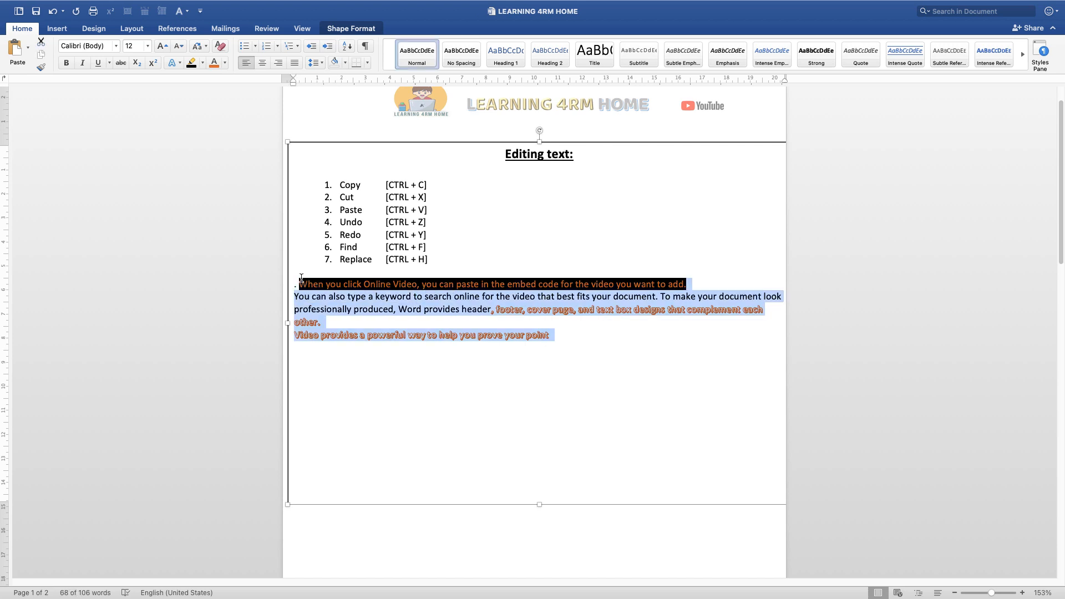
key("super+z")
key("super+z")
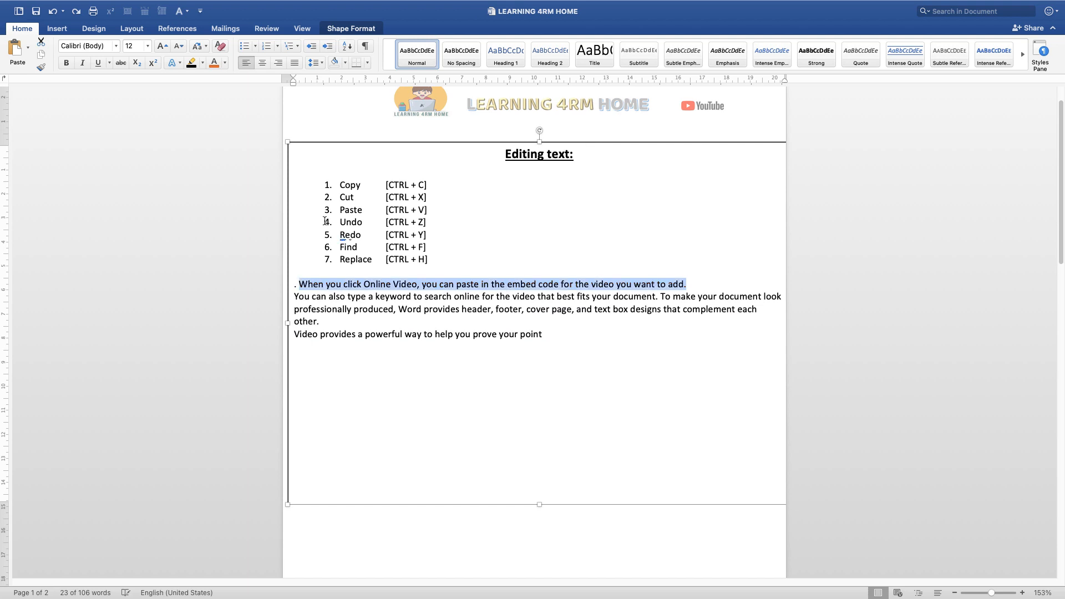
left_click(347, 247)
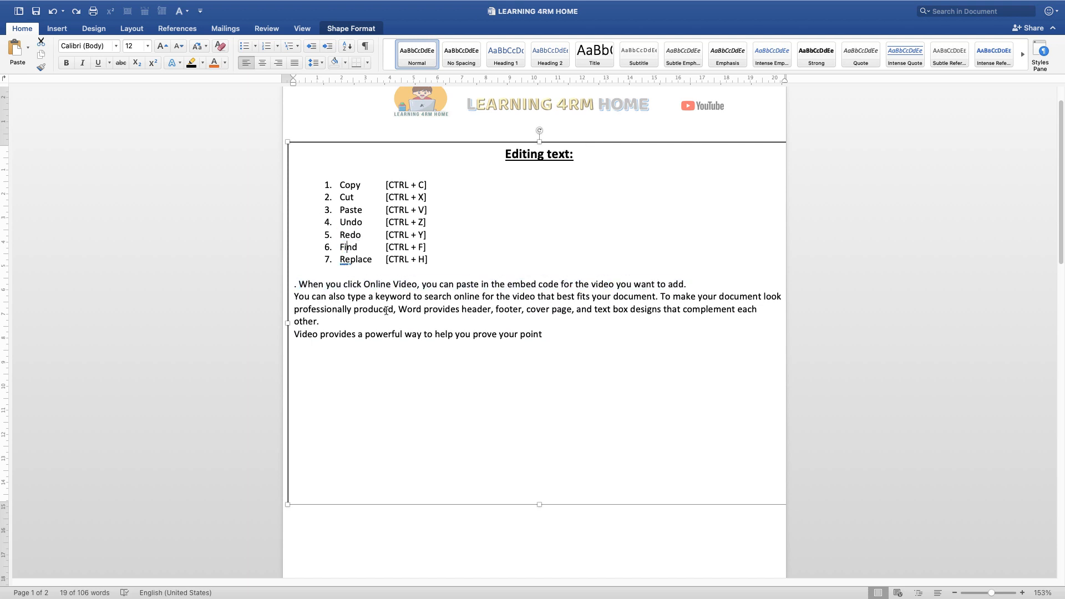
left_click(333, 375)
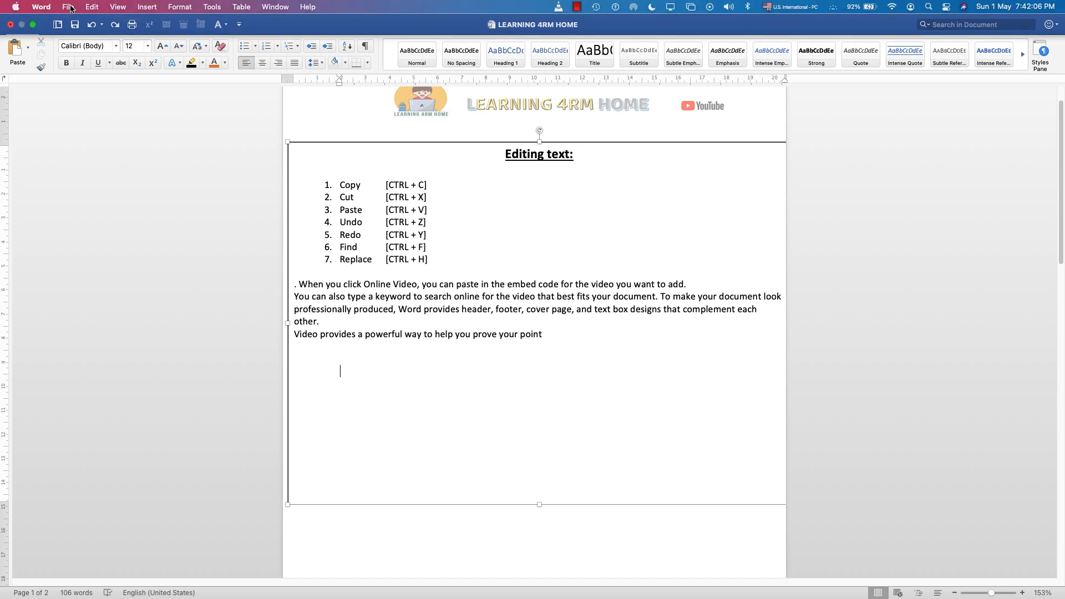
- Start the Find command to search within the document
left_click(69, 6)
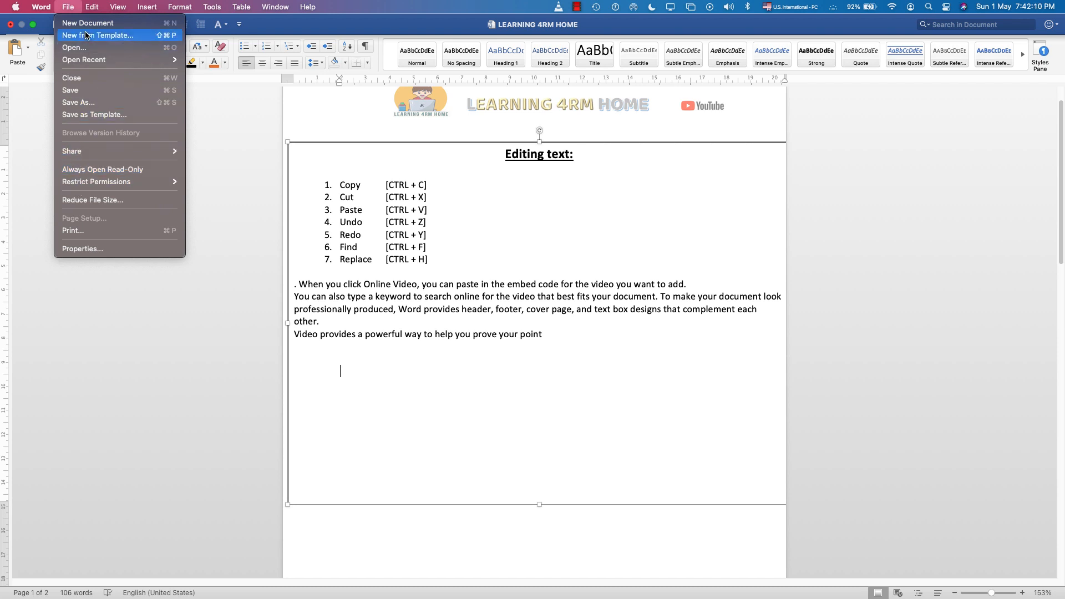
mouse_move(28, 9)
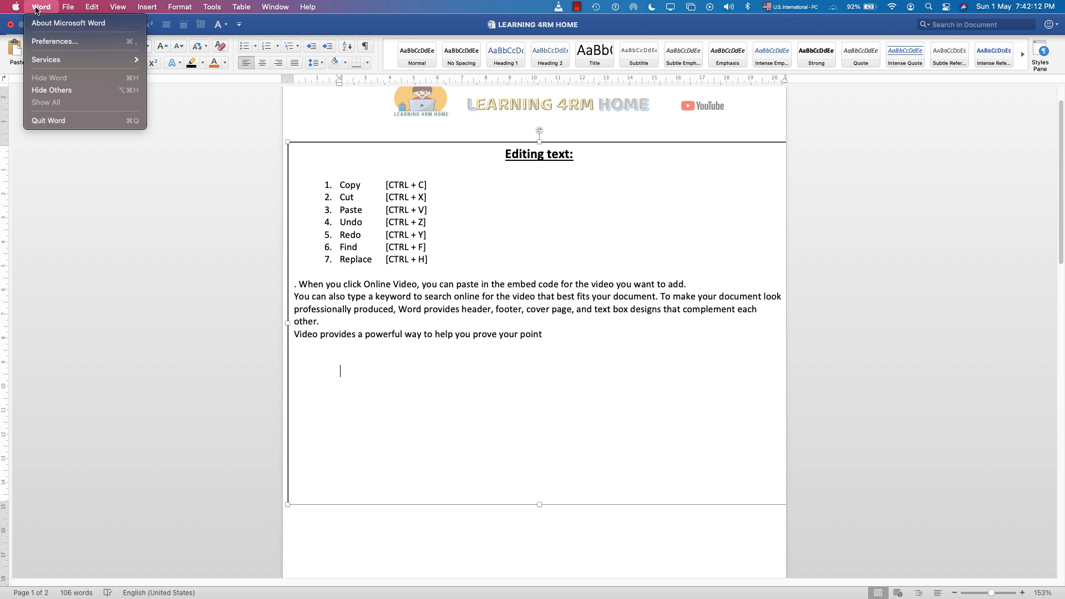
mouse_move(93, 14)
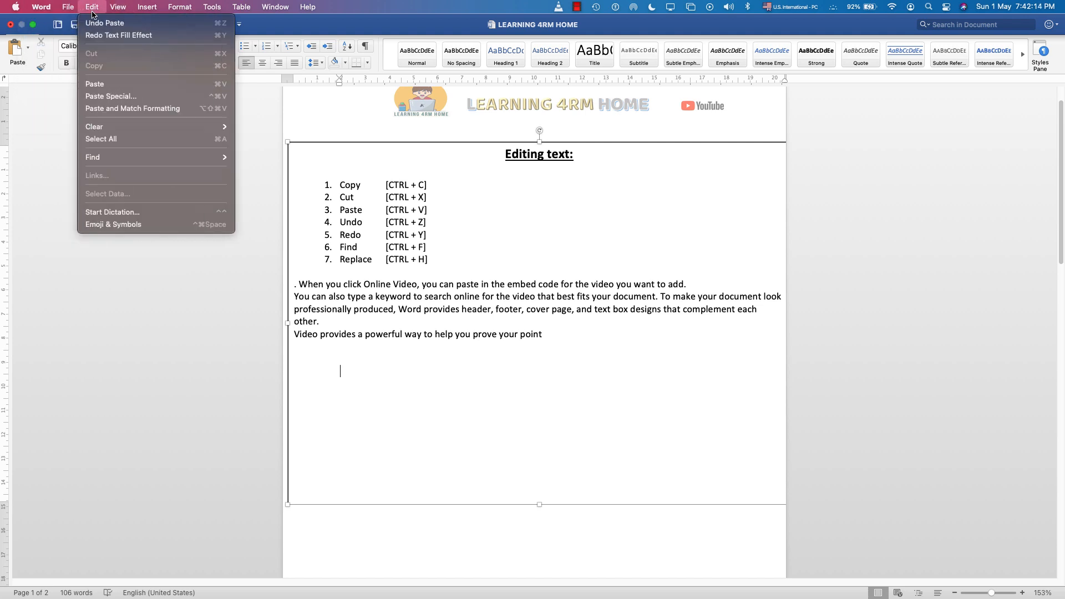
mouse_move(103, 159)
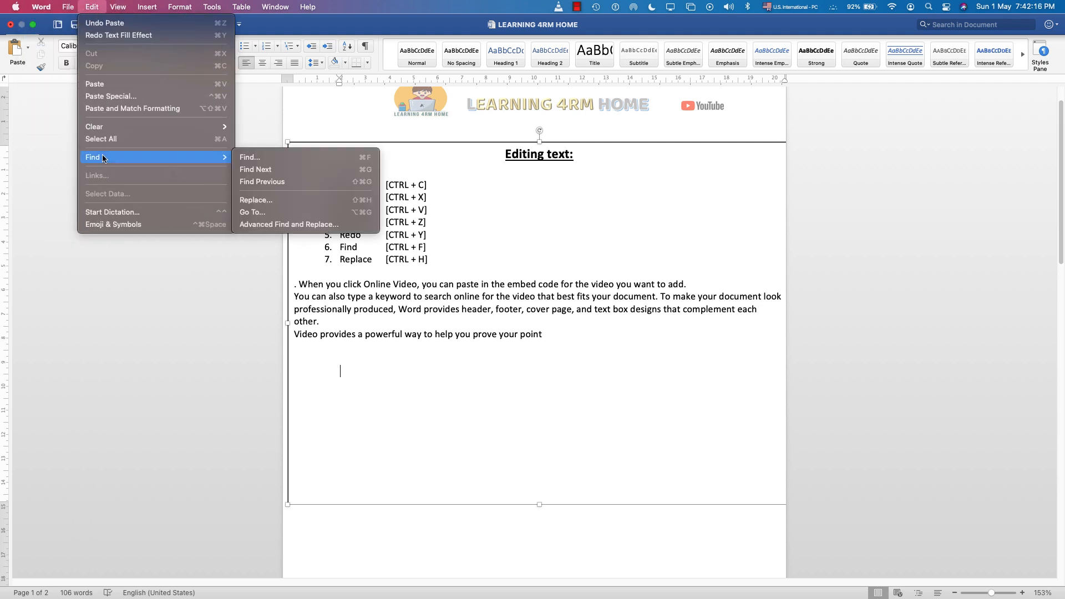
left_click(255, 157)
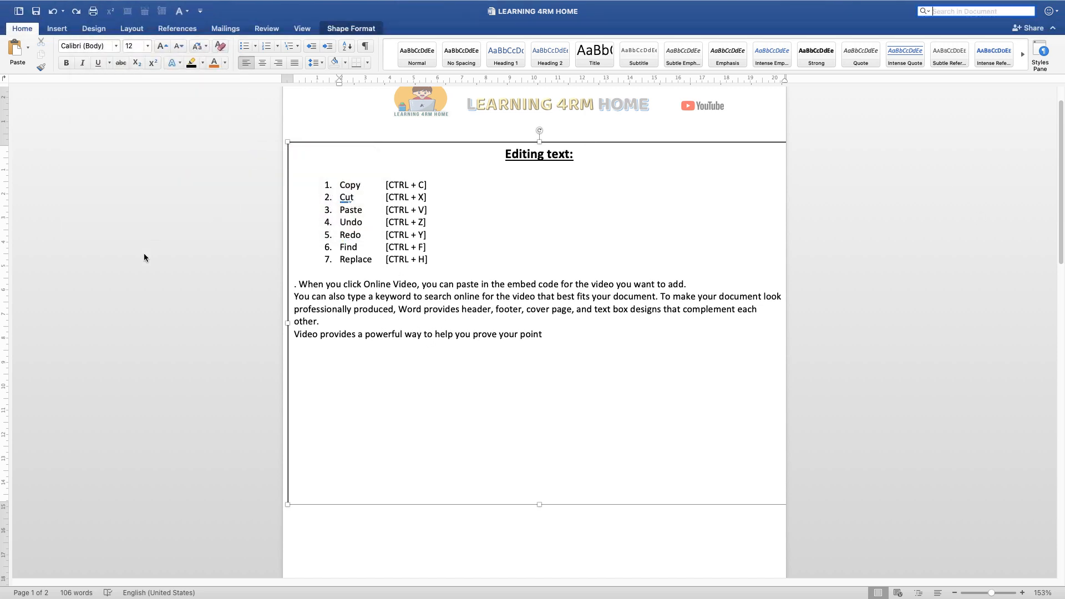
- Open the Replace command for finding and replacing text in the document
scroll(886, 255, "up", 3)
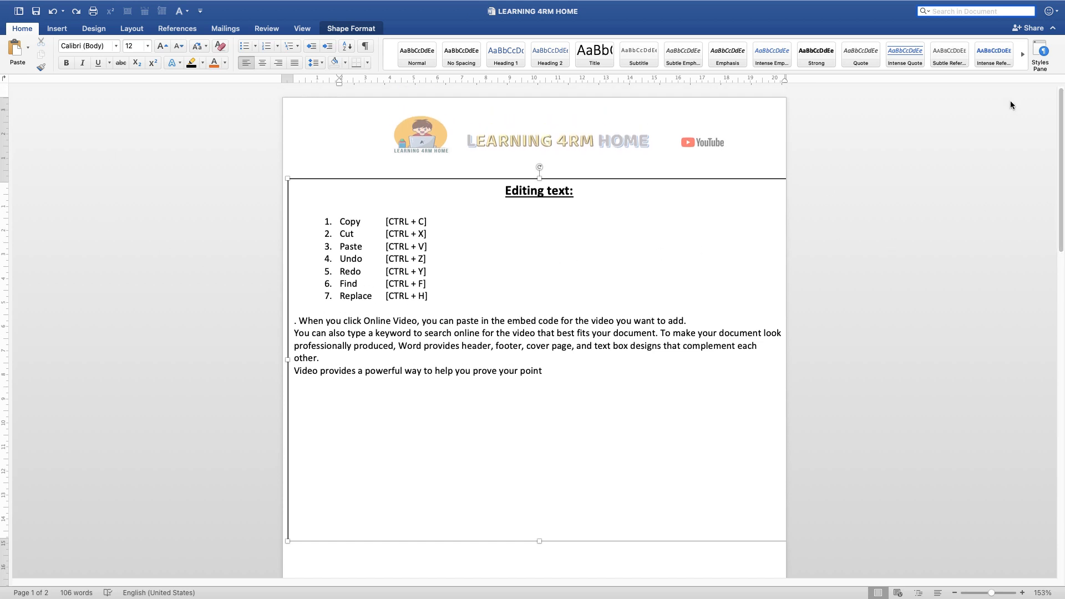
left_click(55, 30)
left_click(22, 30)
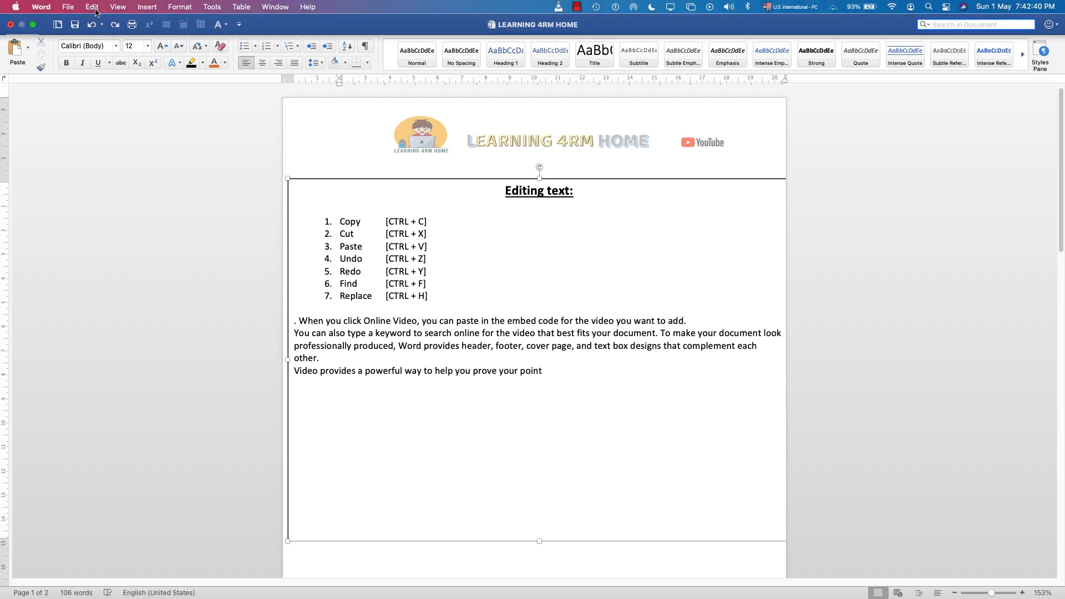
left_click(93, 8)
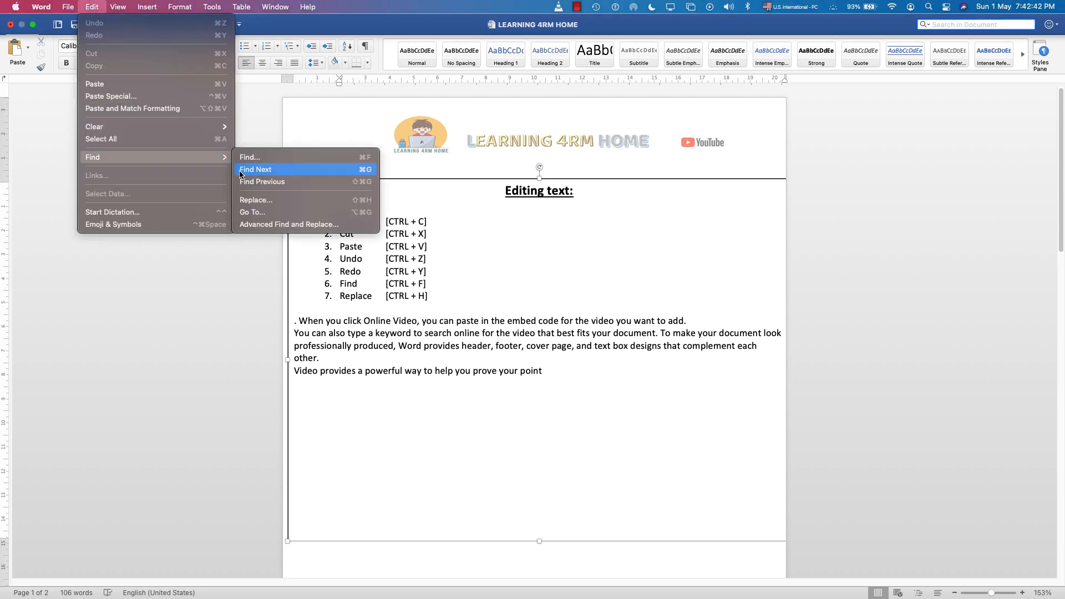
left_click(252, 201)
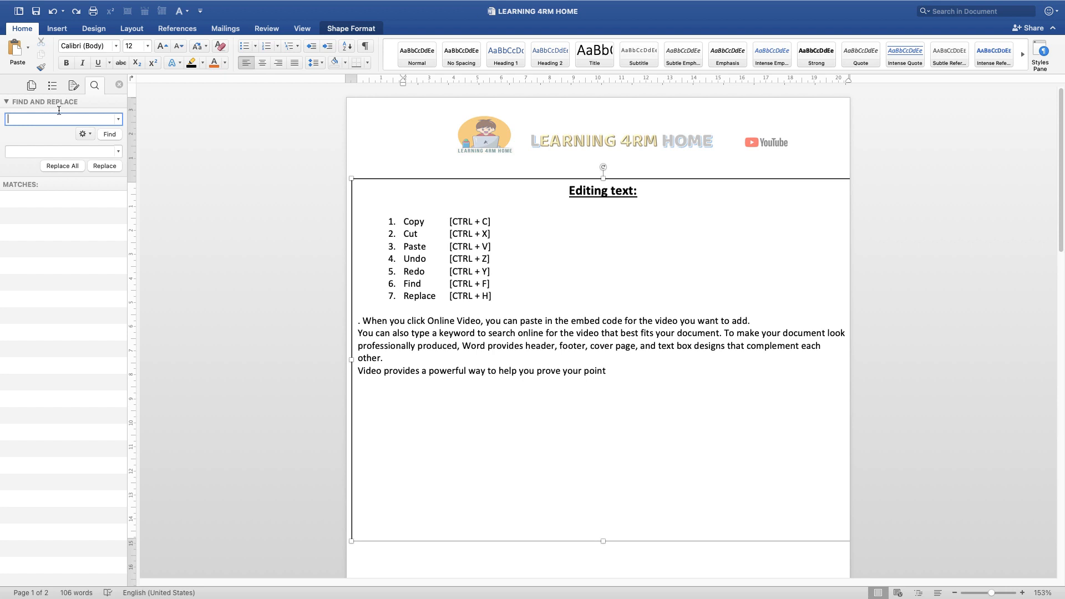
- Copy the word "document" from the sample paragraph and search the document for it
left_click_drag(620, 379, 363, 322)
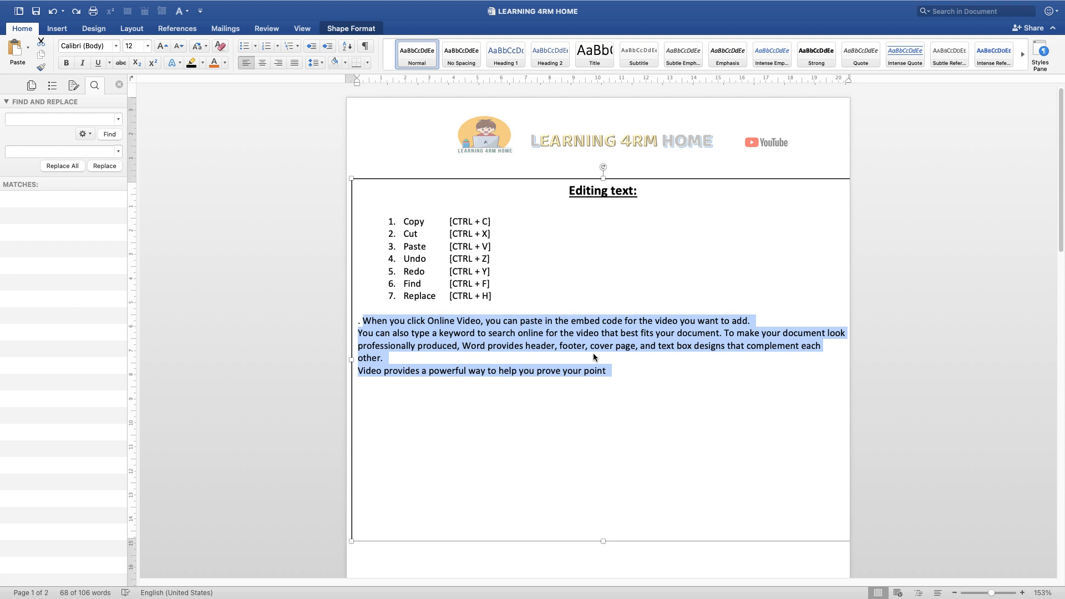
left_click(632, 345)
double_click(692, 333)
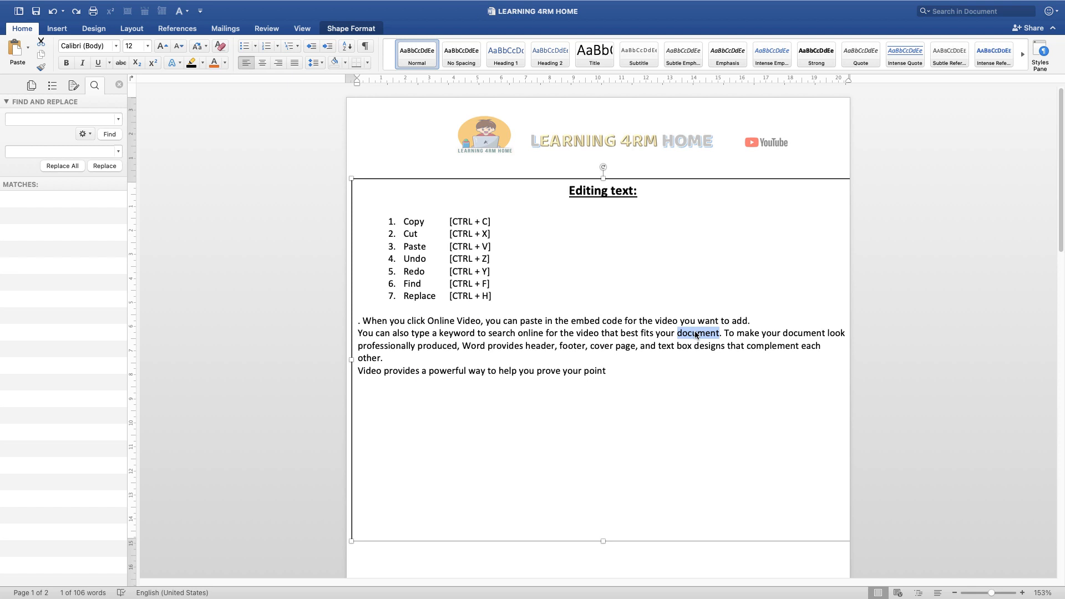
right_click(696, 334)
left_click(730, 350)
left_click(27, 118)
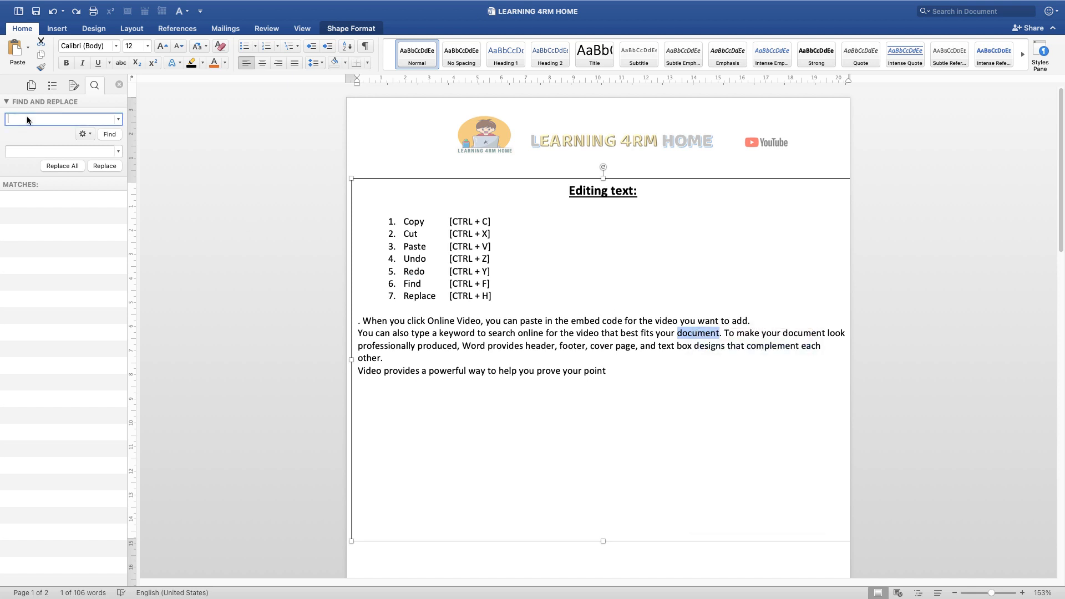
right_click(26, 117)
left_click(46, 146)
key("Return")
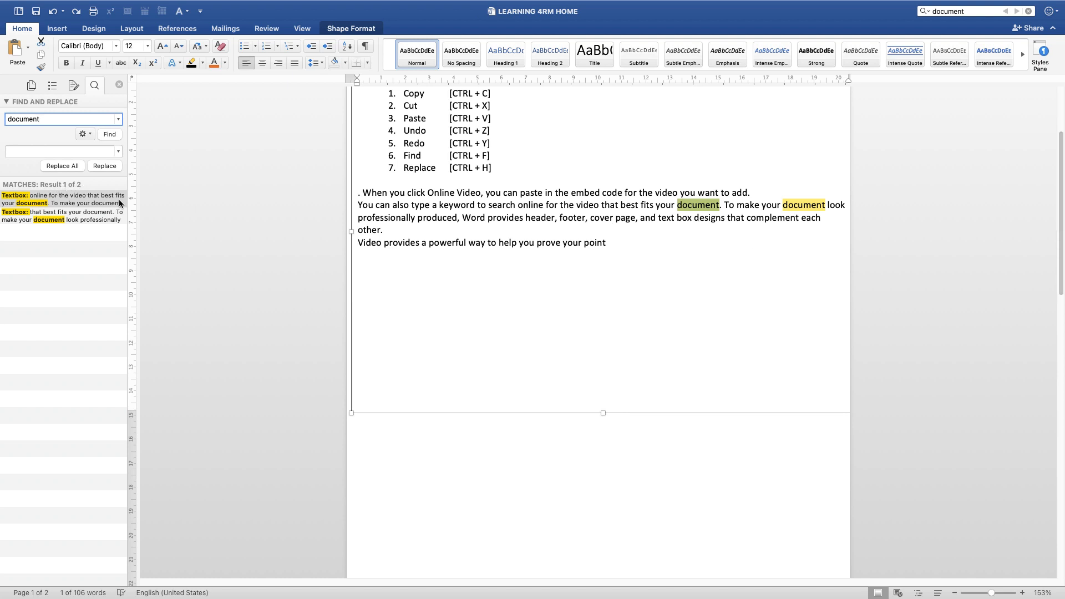
- Search the document for "M" instead, and clear the search term
double_click(35, 119)
type("M")
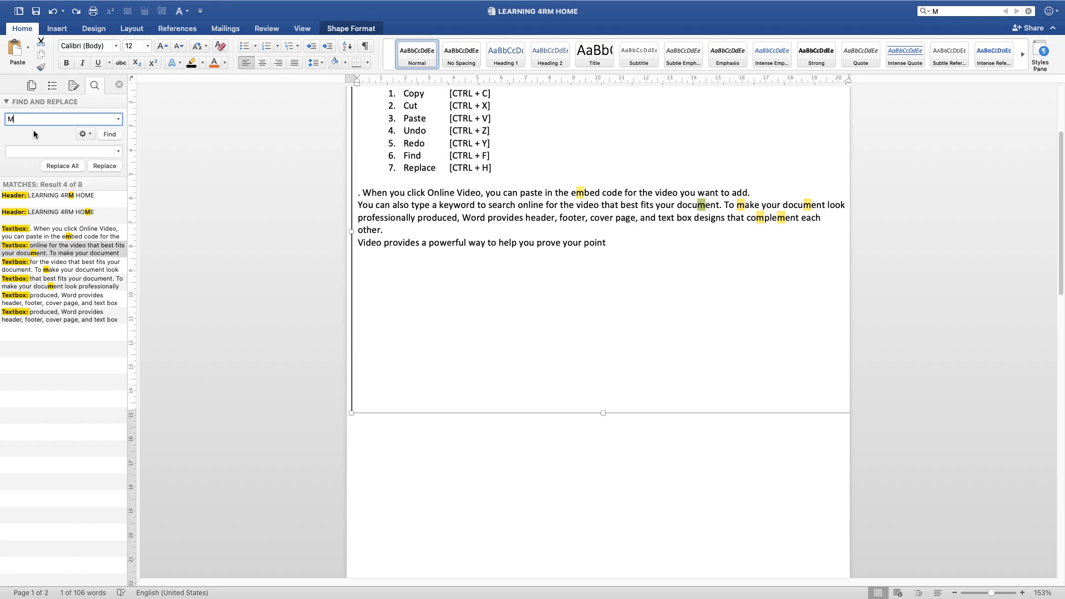
key("BackSpace")
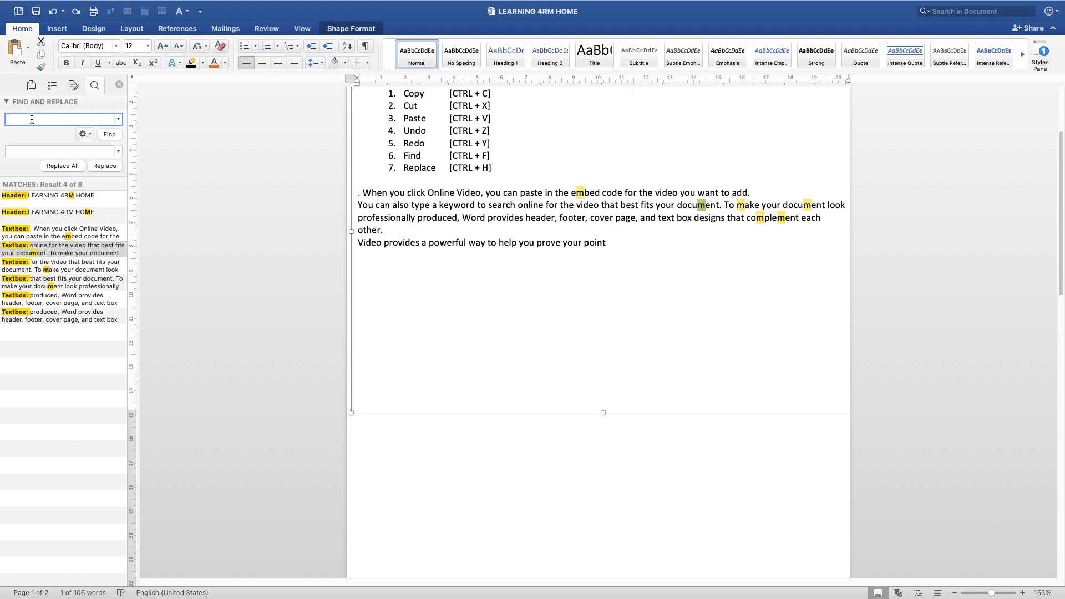
- Search the document for "A" and clear the search term
type("A")
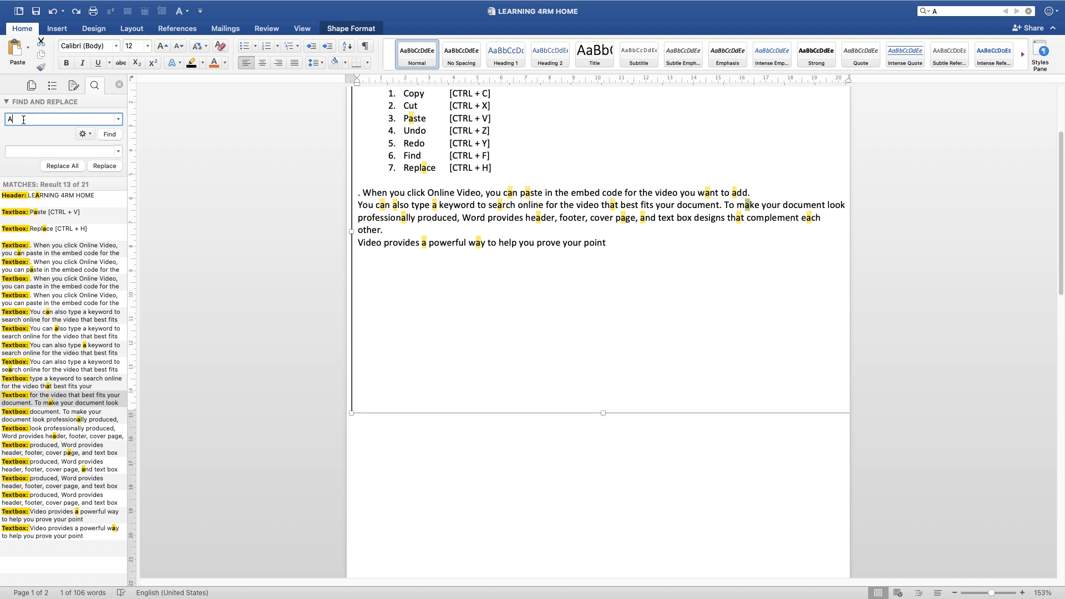
key("BackSpace")
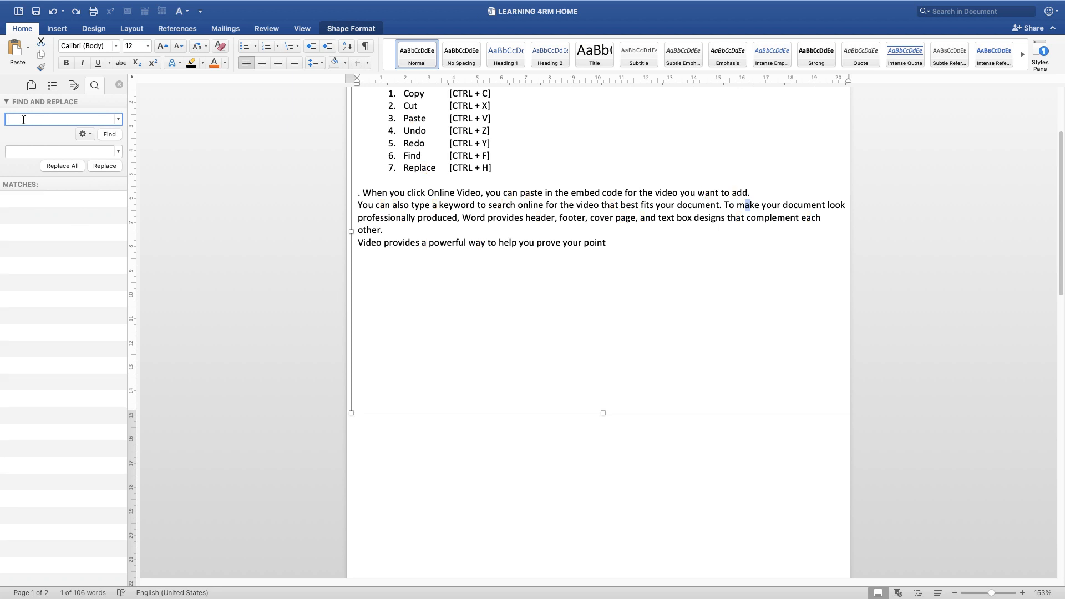
- Find the word "document" and replace only its first occurrence in the sample paragraph with "docs"
type("document")
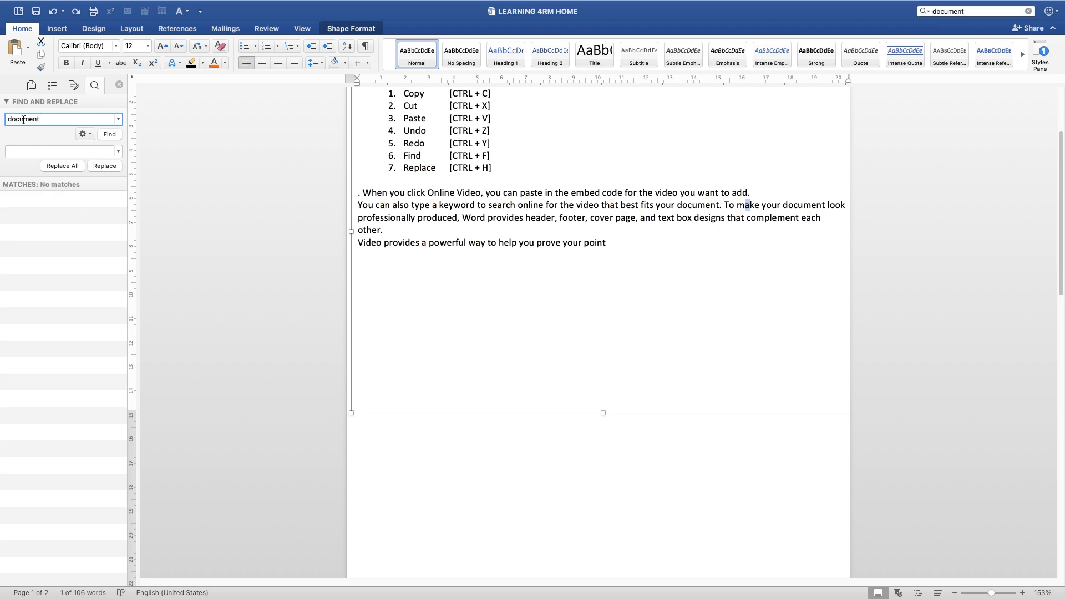
left_click(46, 150)
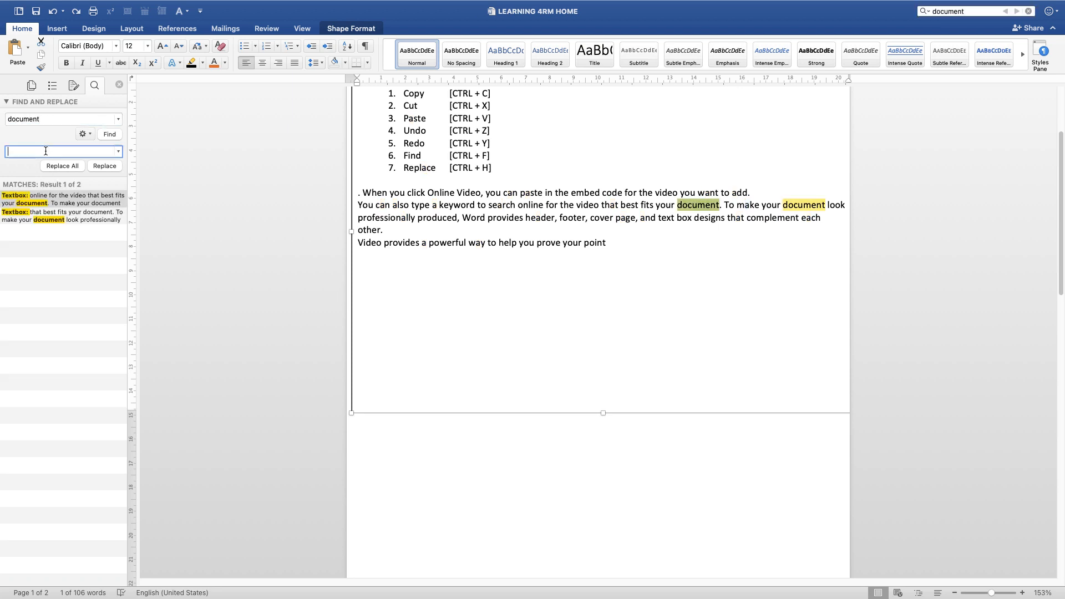
type("docs")
left_click(101, 163)
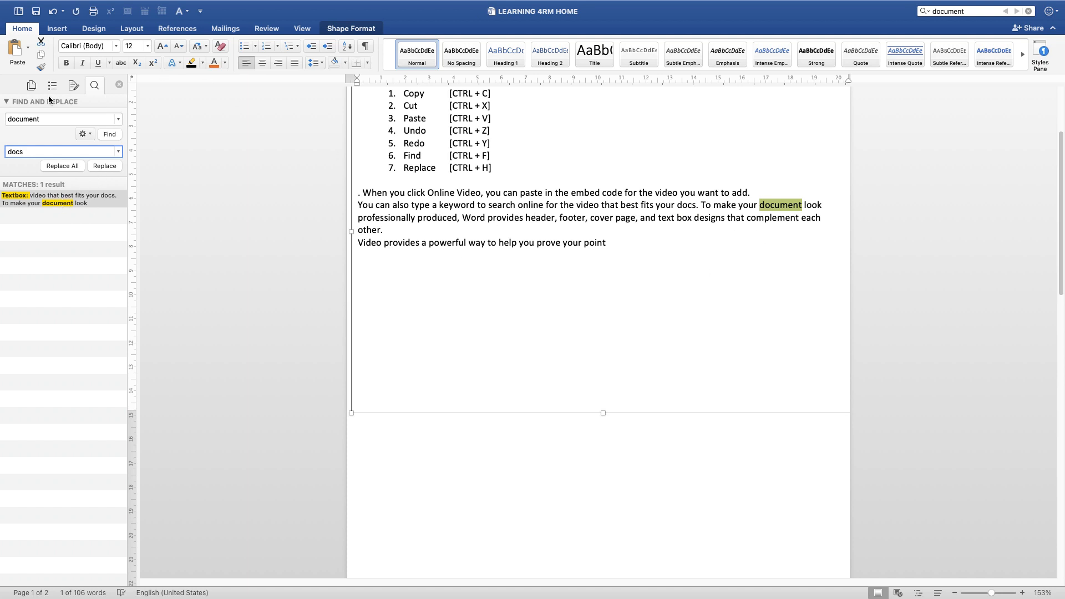
- Search the document for "documents", and for "docs" instead, keeping the replacement text as it is
double_click(46, 118)
left_click(45, 118)
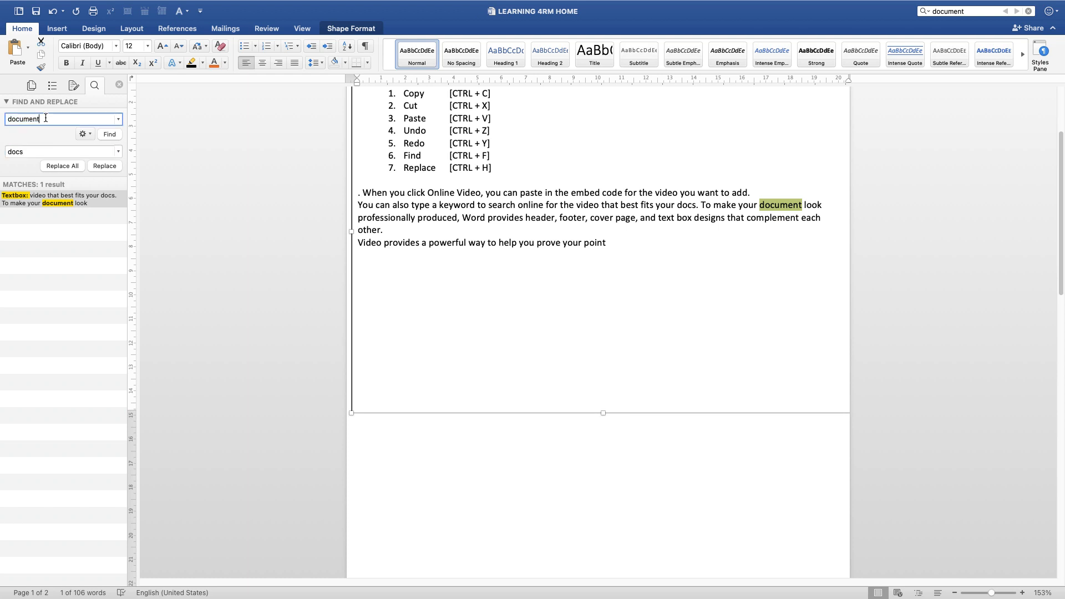
type("s")
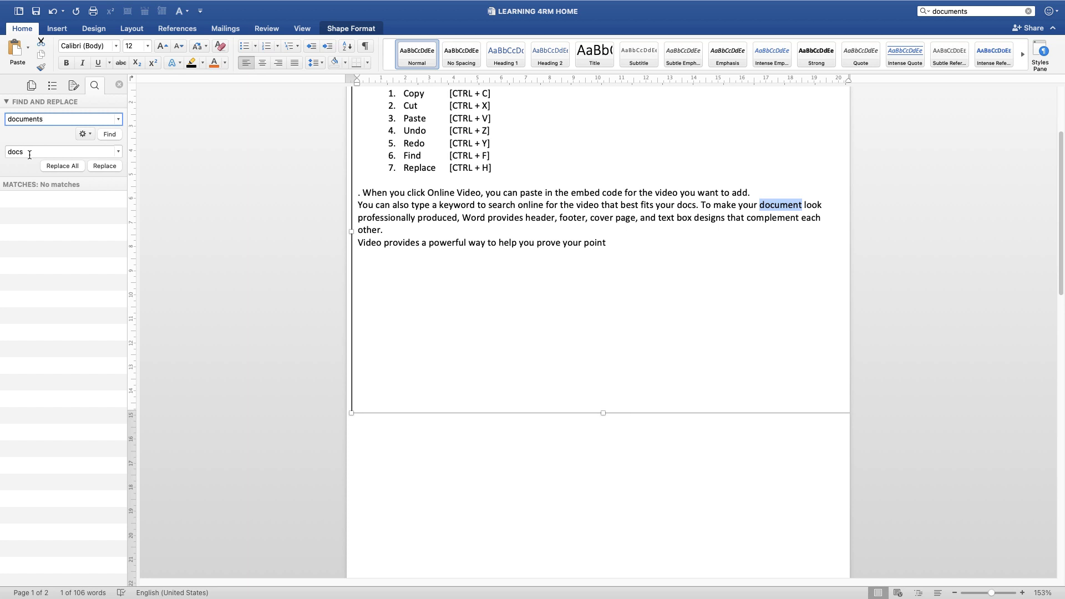
key("BackSpace")
key("BackSpace")
key("BackSpace")
key("BackSpace")
key("BackSpace")
key("BackSpace")
key("BackSpace")
key("BackSpace")
key("BackSpace")
type("docs")
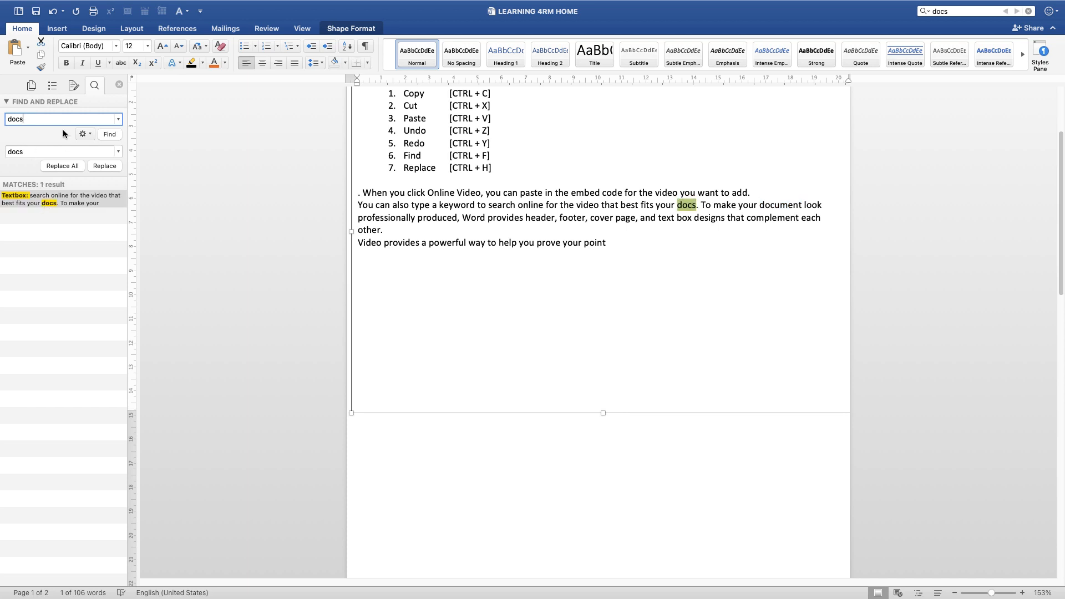
- Search for "document" again and replace all its remaining occurrences with "docs"
left_click_drag(55, 120, 1, 121)
type("document")
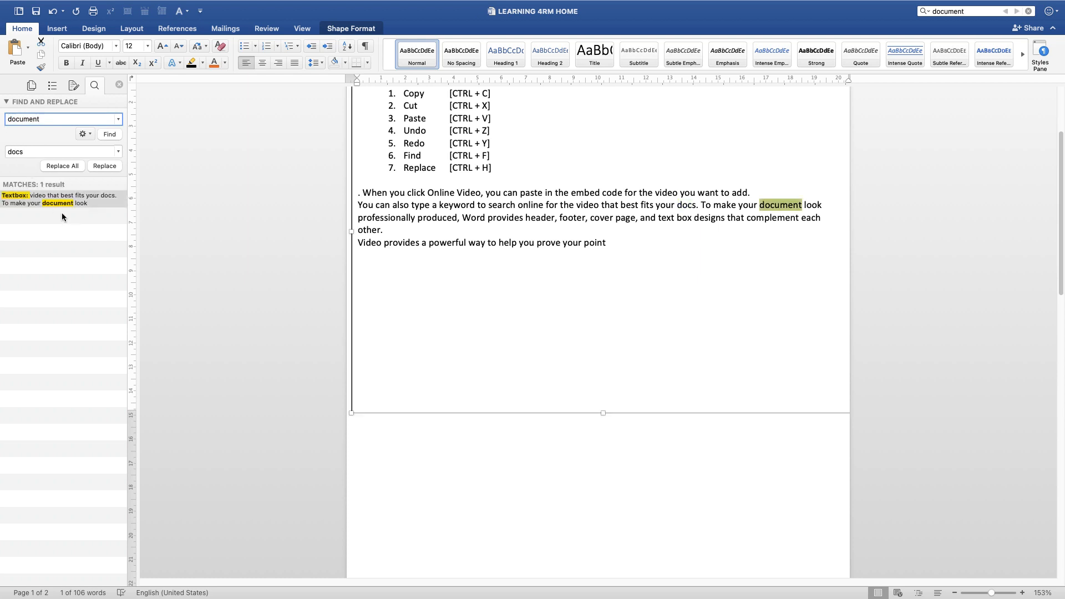
left_click(65, 165)
left_click(535, 219)
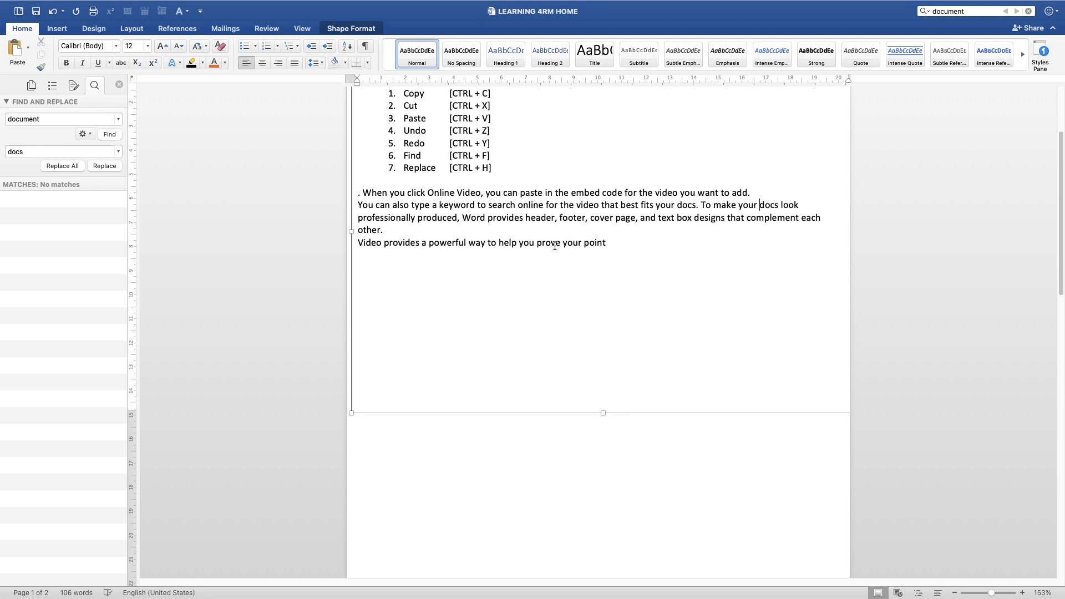
- Select the numbered list of editing commands, from Copy to Replace, under the "Editing text:" heading
scroll(555, 246, "up", 2)
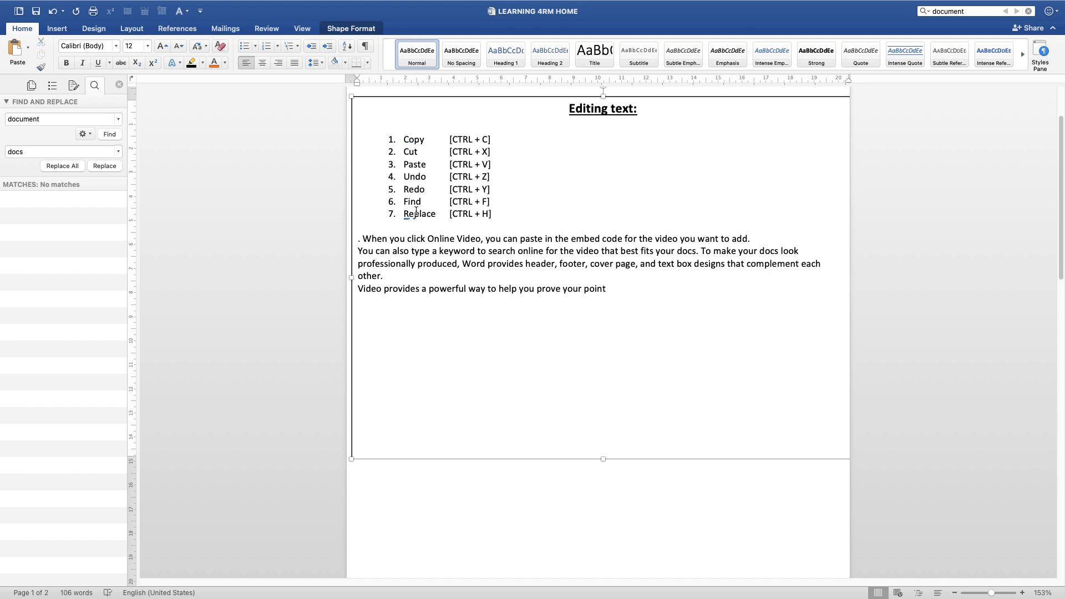
left_click_drag(475, 135, 483, 215)
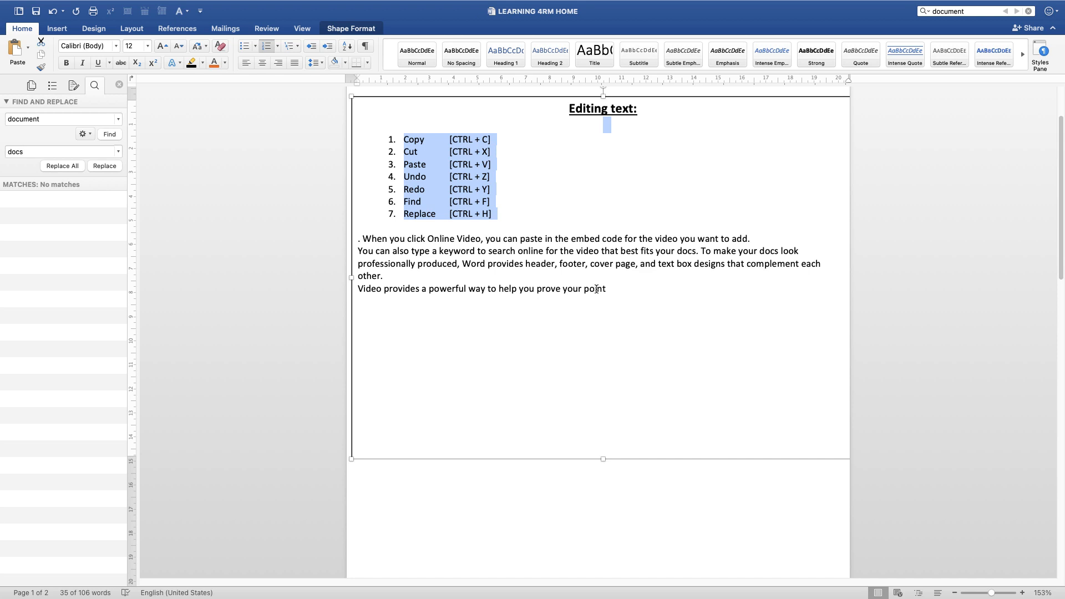
mouse_move(550, 1)
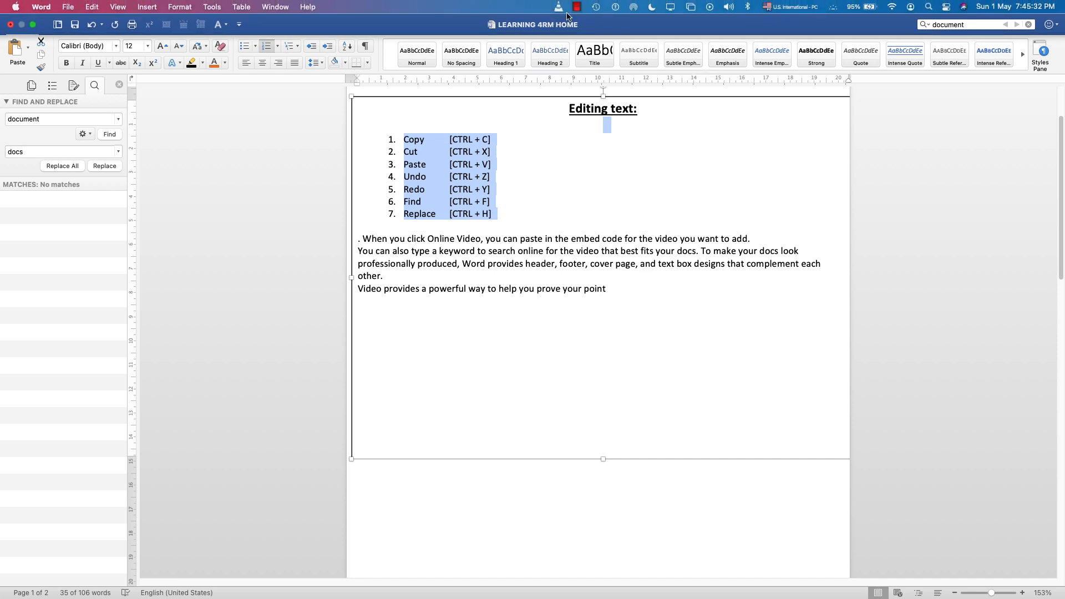